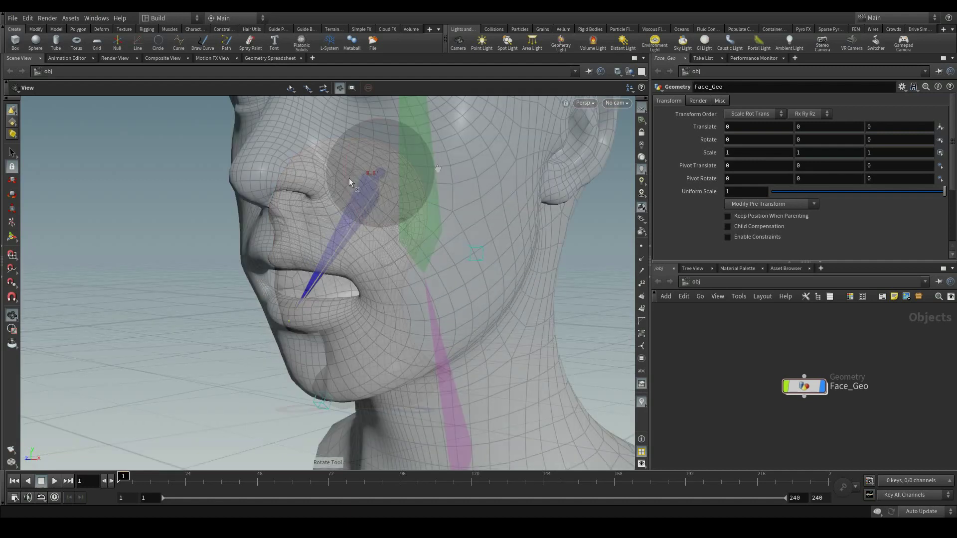
- Examine the finished face rig by moving and rotating its jaw, head and eyebrow controls, undoing a test change
left_click(477, 260)
mouse_move(481, 262)
left_mouse_down()
mouse_move(491, 257)
mouse_move(492, 277)
left_mouse_up()
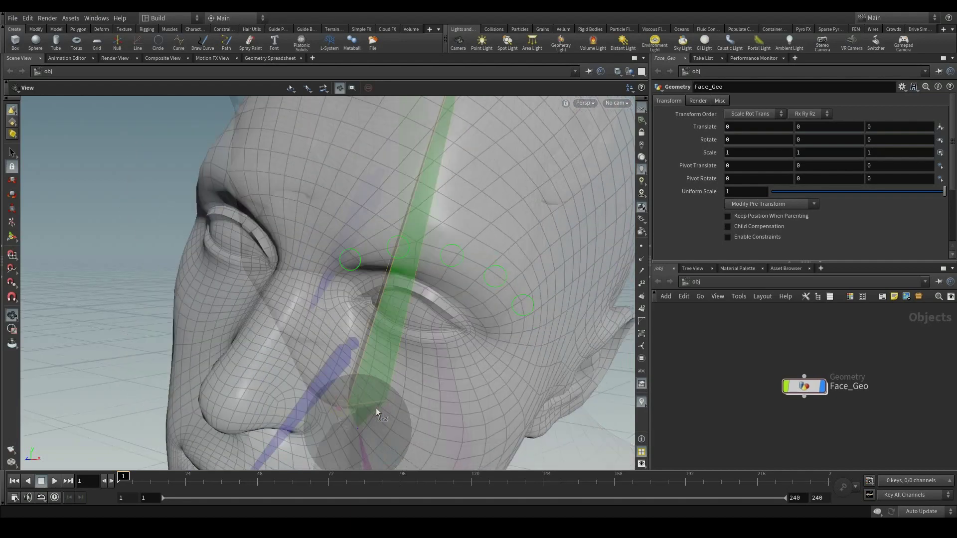
left_click_drag(375, 408, 351, 390)
right_click_drag(351, 390, 418, 325, "alt")
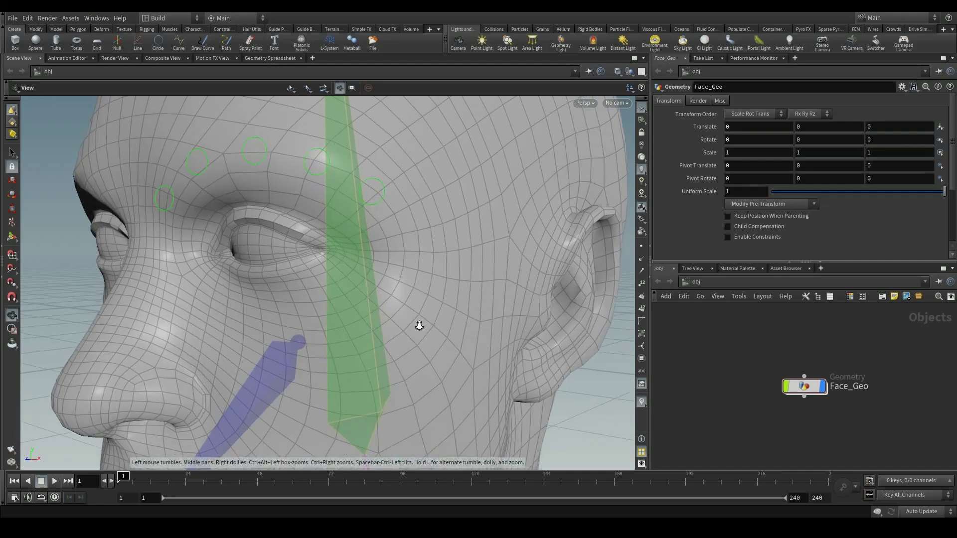
middle_click_drag(377, 328, 394, 393, "alt")
left_click_drag(406, 429, 321, 183)
key("ctrl+z")
left_click(319, 186)
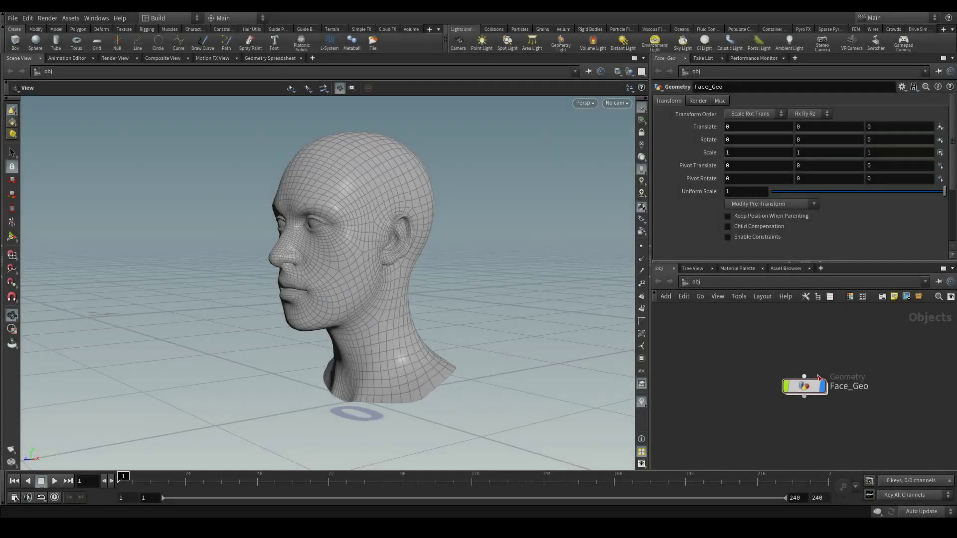
- Inspect the nodes inside Face_Geo and the available test geometry types, and return to the object level
double_click(807, 384)
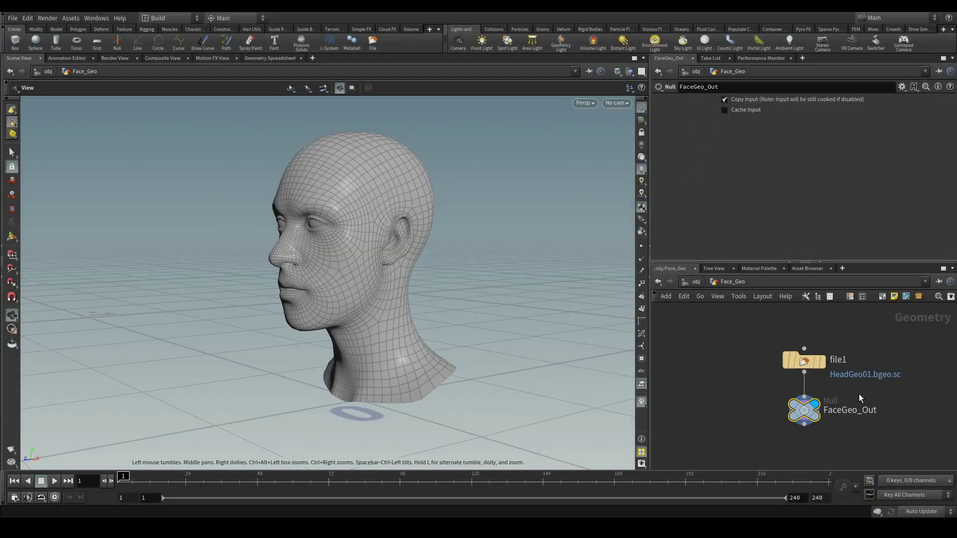
mouse_move(802, 364)
key("Tab")
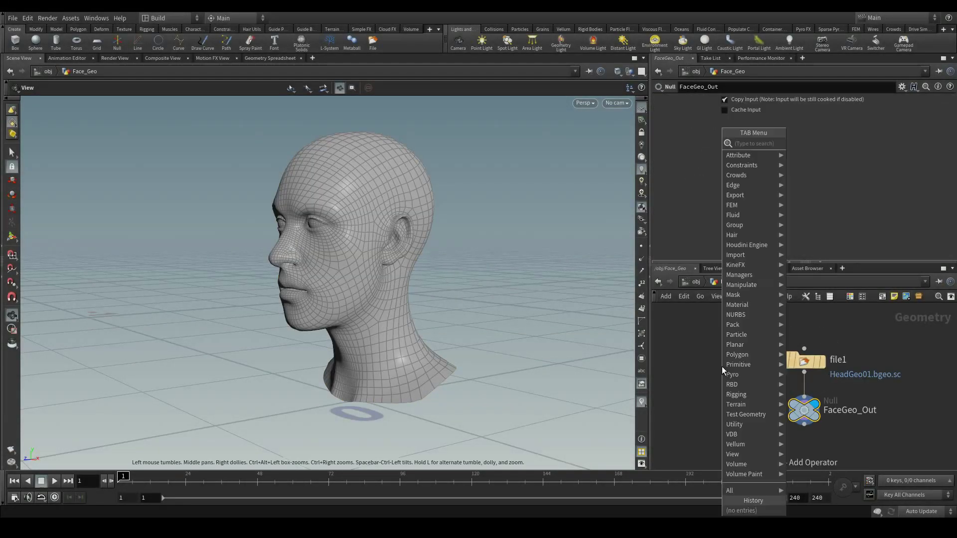
mouse_move(742, 416)
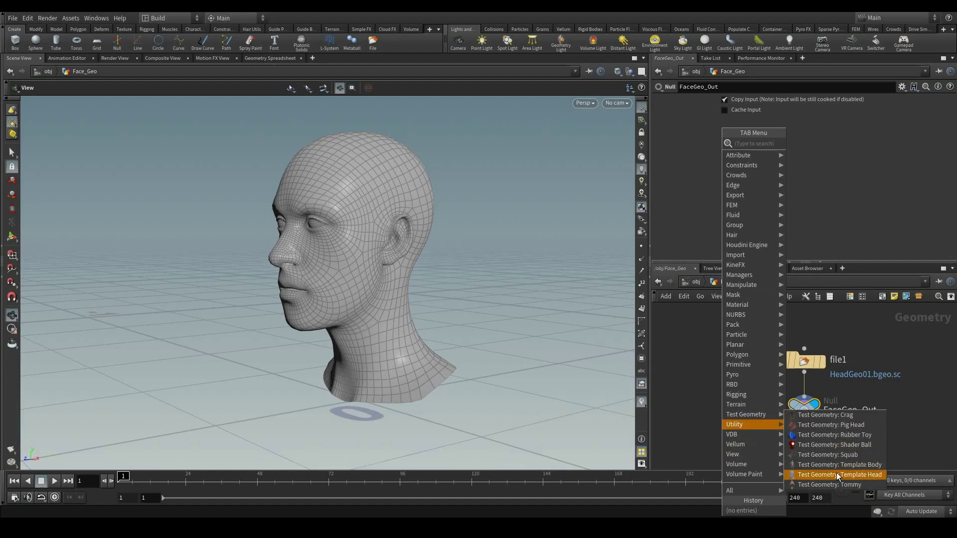
left_click(867, 335)
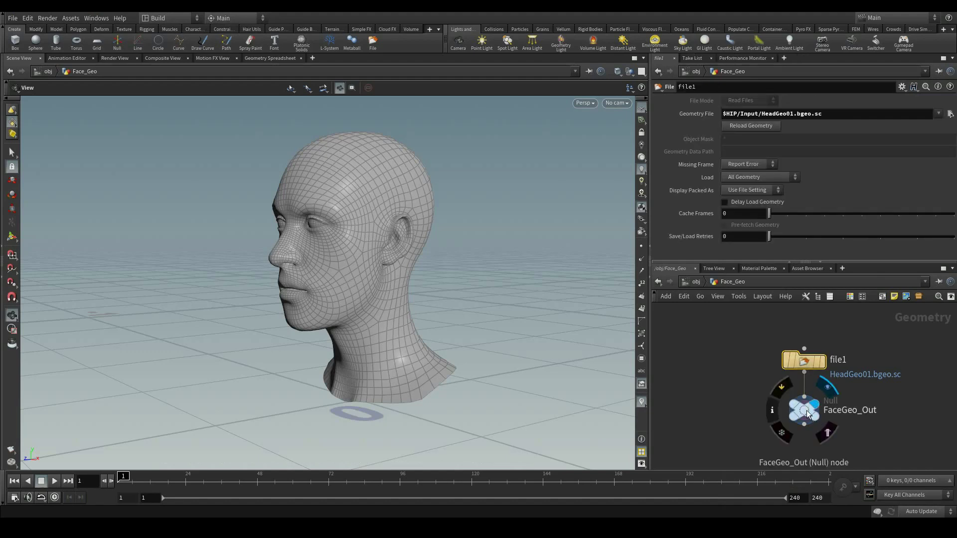
left_click(697, 283)
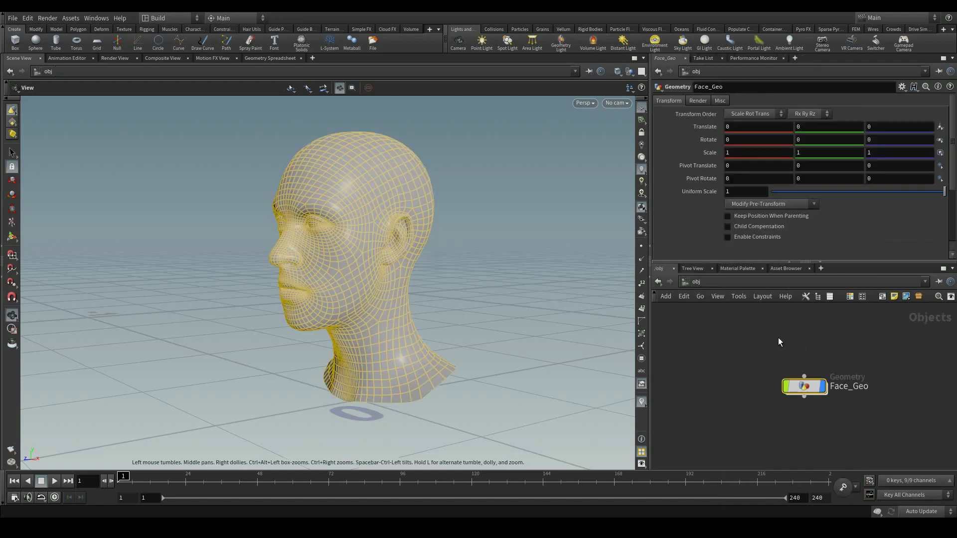
left_click(715, 376)
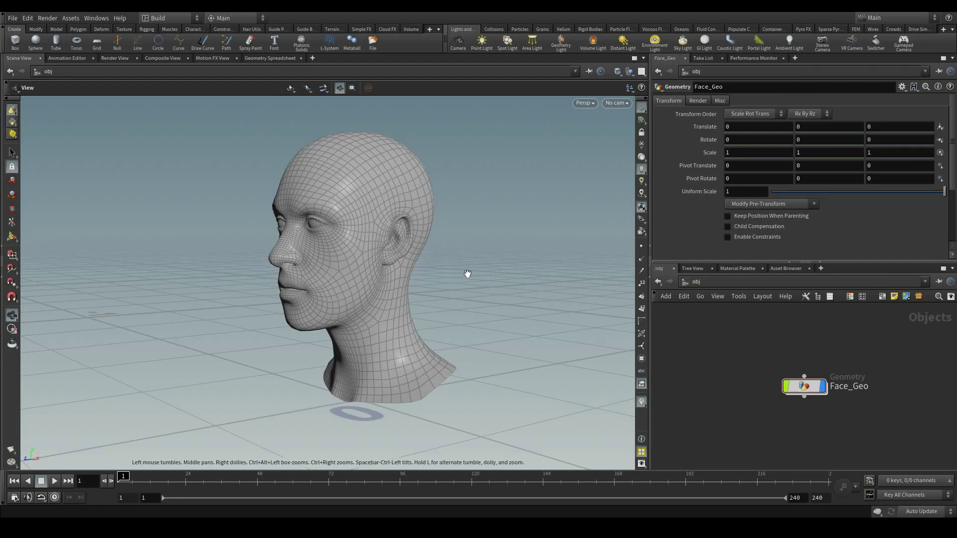
- Start the Bones tool in the right side view to build the neck, head and jaw bones
key("space+4")
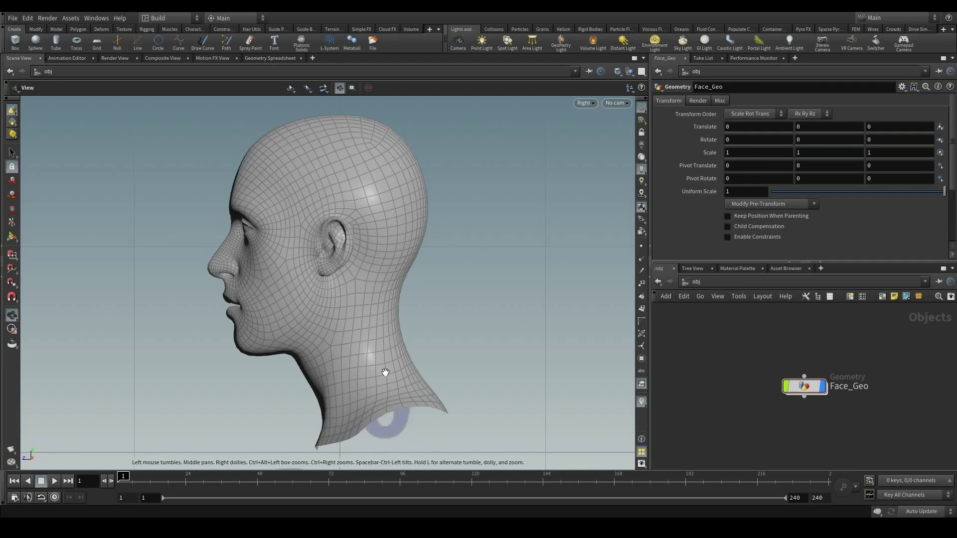
left_click(149, 29)
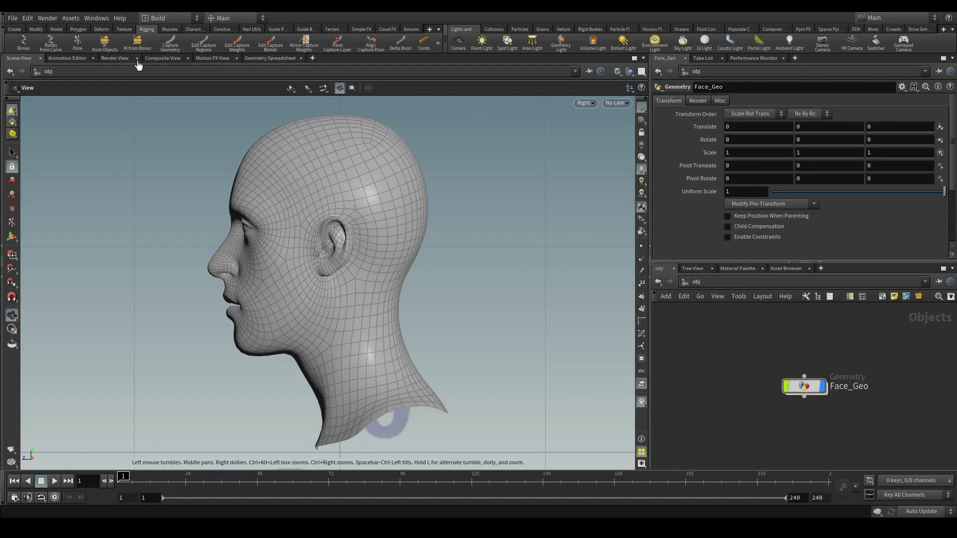
left_click(23, 44)
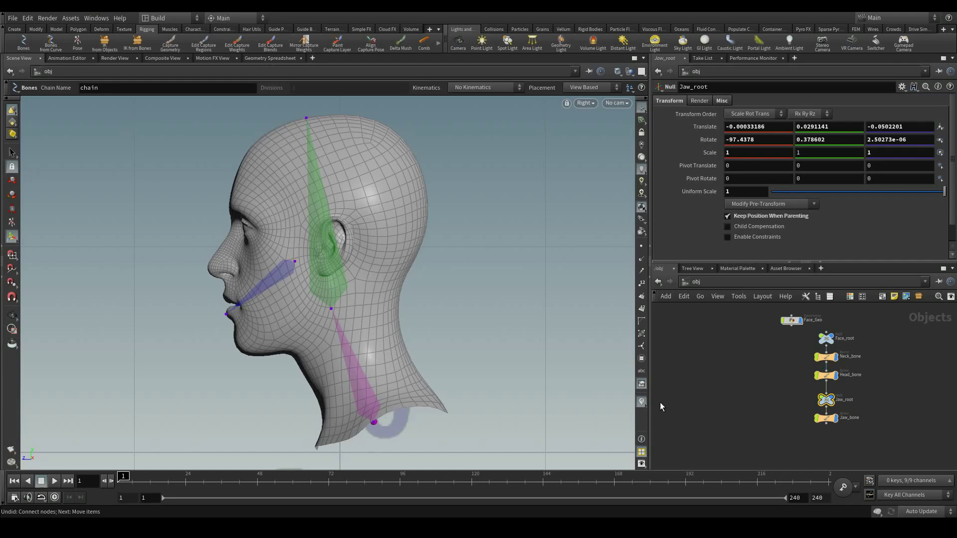
left_click(898, 418)
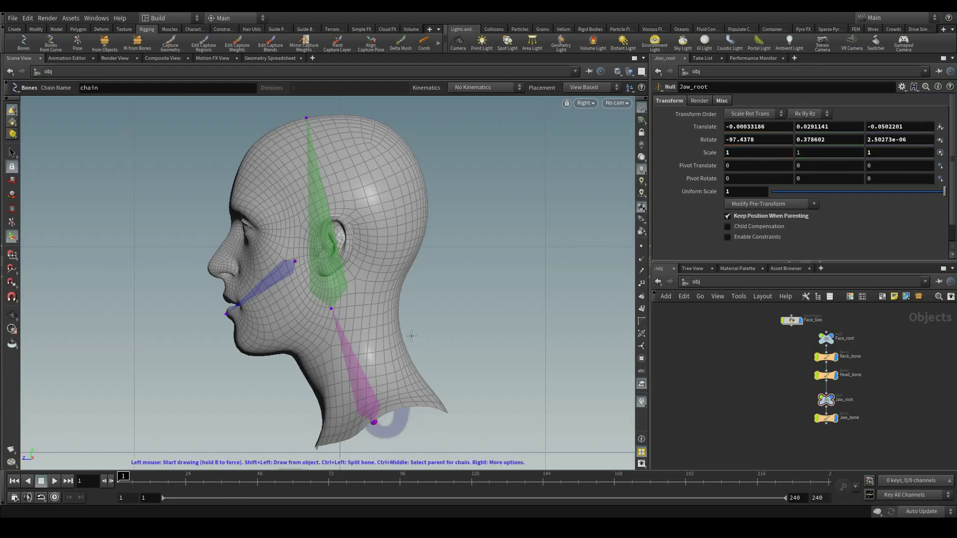
- Start Capture Geometry with the Biharmonic type and accept Face_Geo as the geometry to capture
left_click(170, 44)
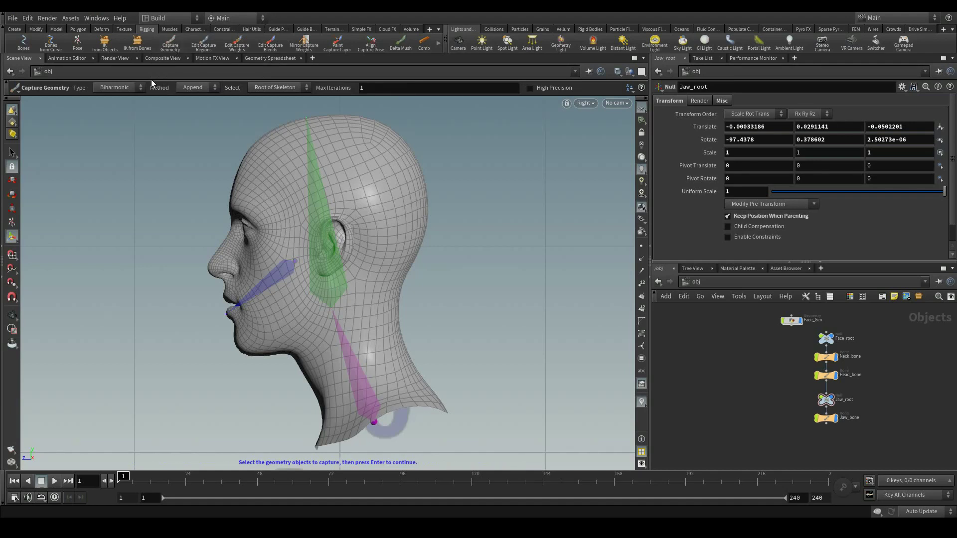
left_click(141, 91)
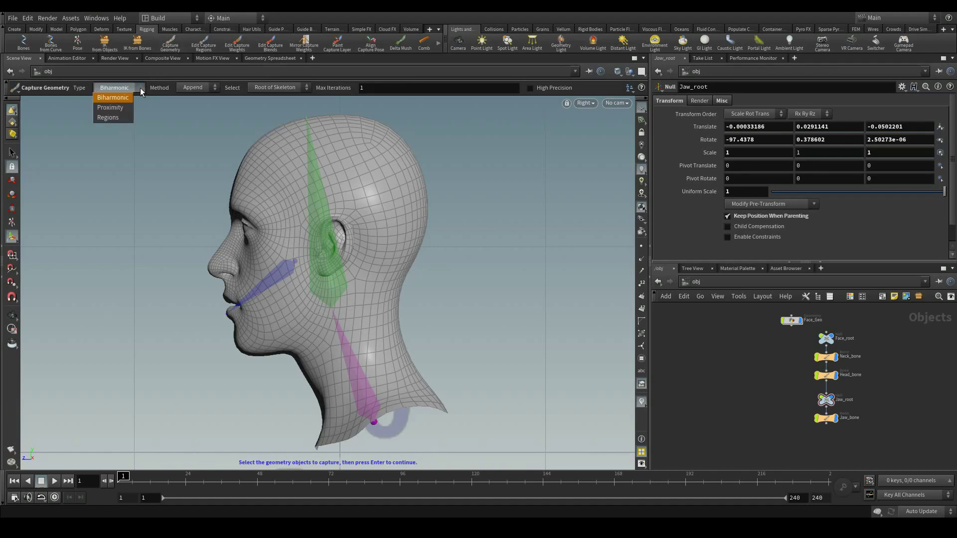
left_click(290, 141)
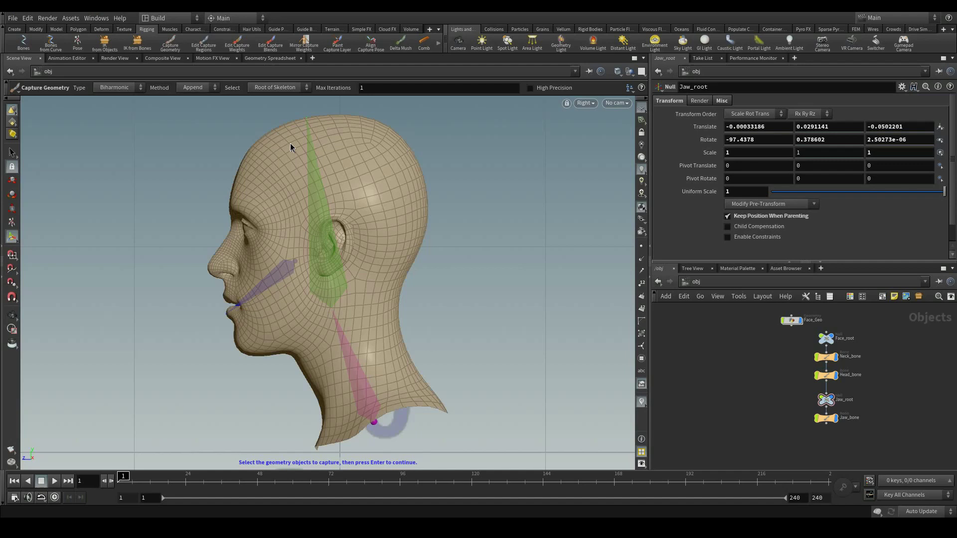
key("Return")
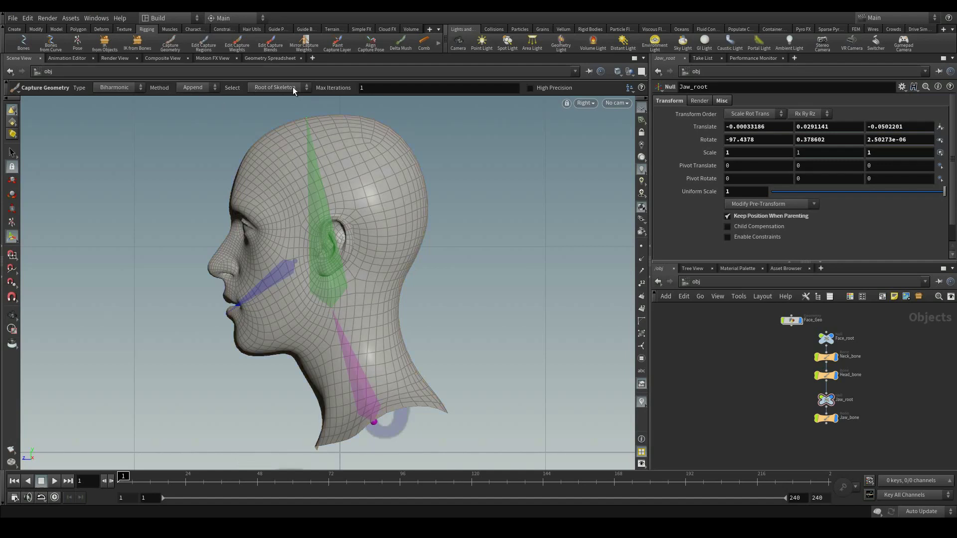
left_click(405, 226)
right_click(464, 195)
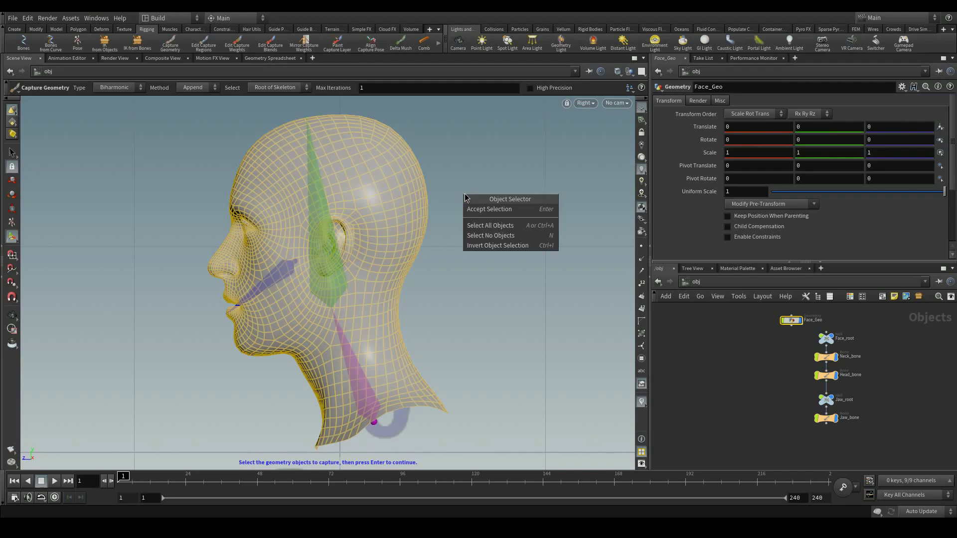
left_click(480, 209)
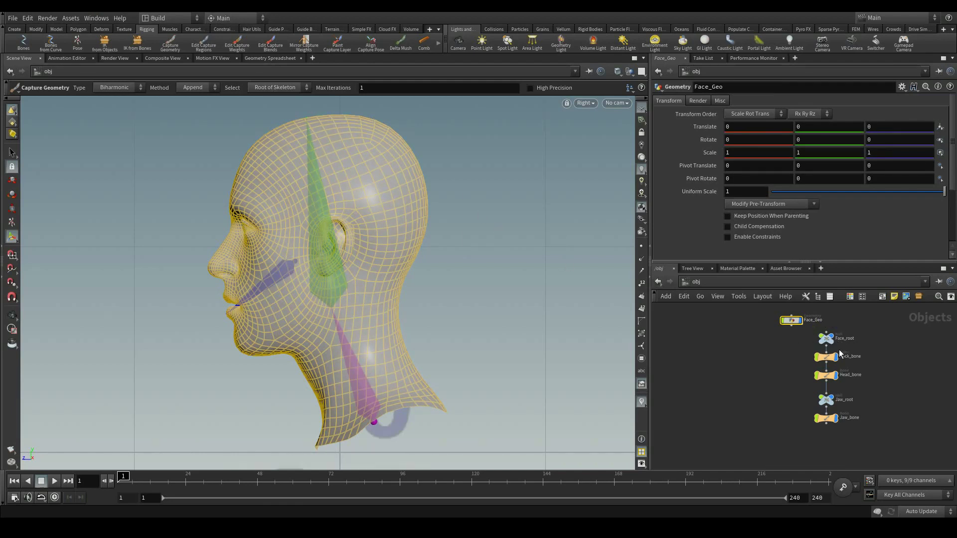
- Choose Face_root as the root of the capturing hierarchy and complete the capture
left_click(826, 338)
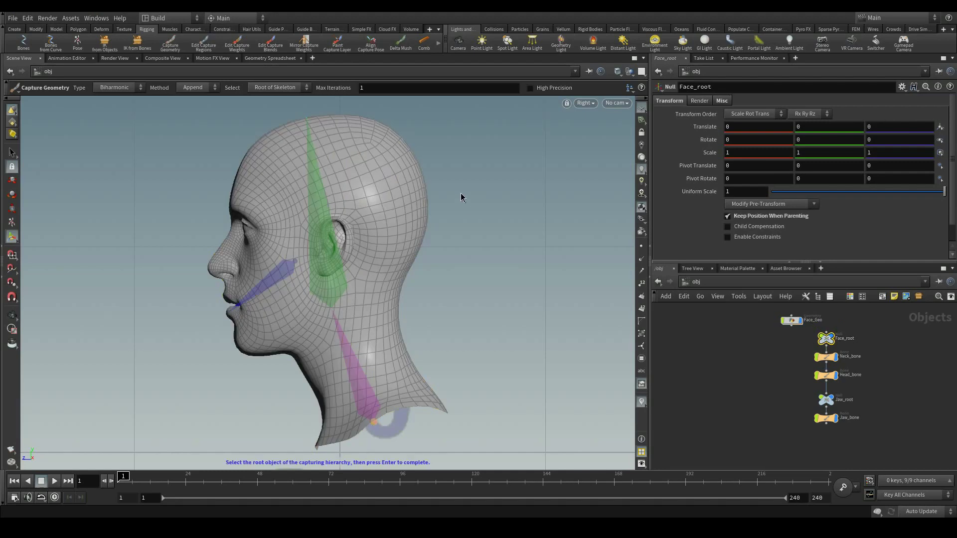
right_click(479, 208)
left_click(480, 208)
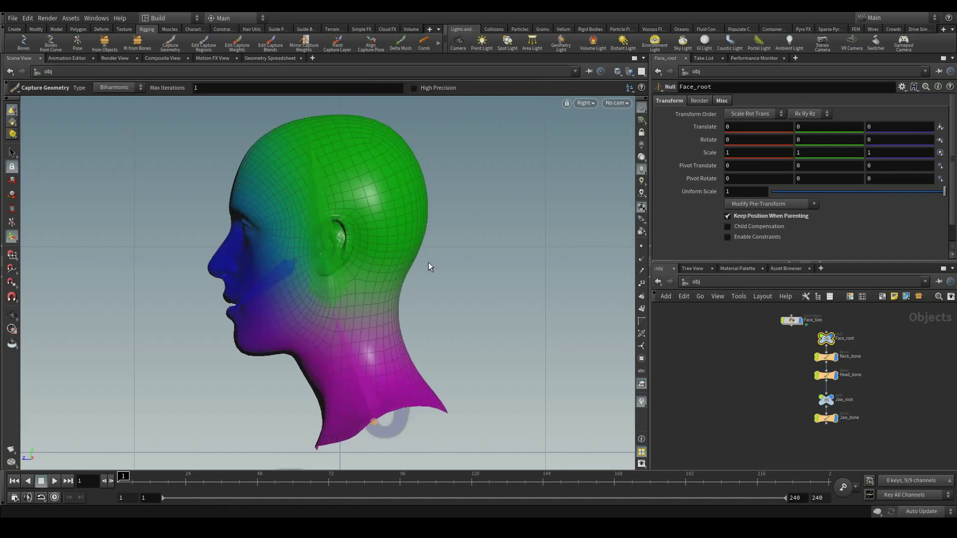
- Test the captured head with the Pose tool by moving Face_root, and undo the change
left_click(12, 222)
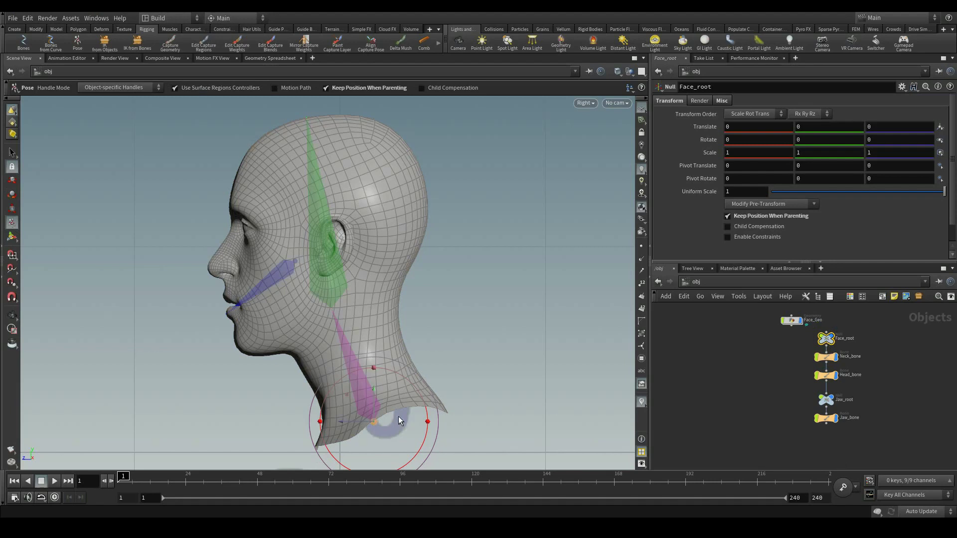
left_click_drag(367, 425, 388, 377)
key("ctrl+z")
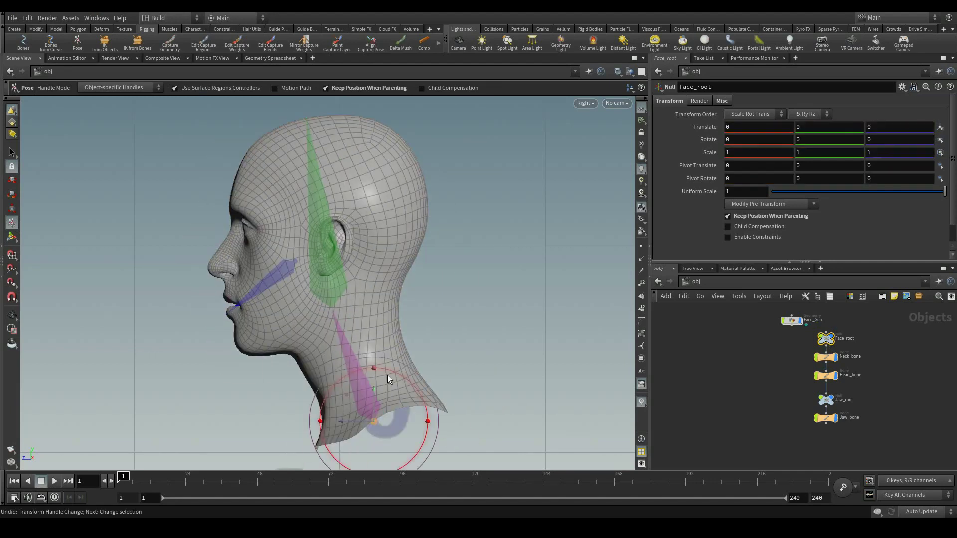
- Test the neck deformation by rotating Neck_bone forward about 58 degrees, and undo the rotation
left_click(831, 360)
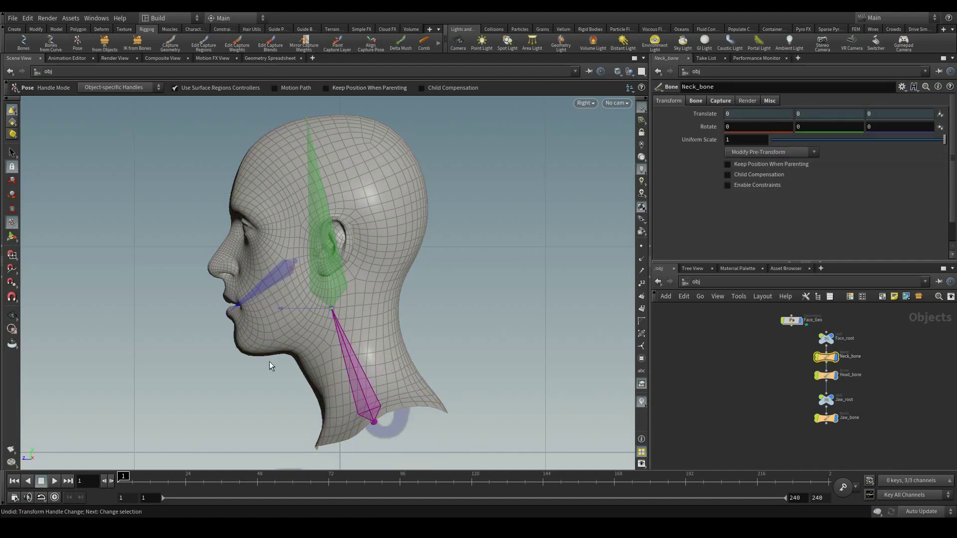
left_click(12, 196)
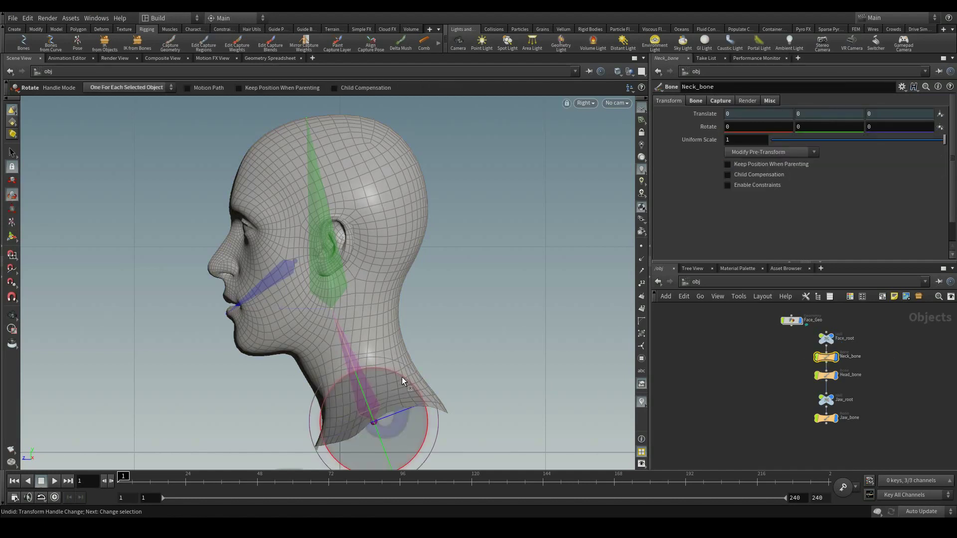
left_click_drag(402, 377, 346, 366)
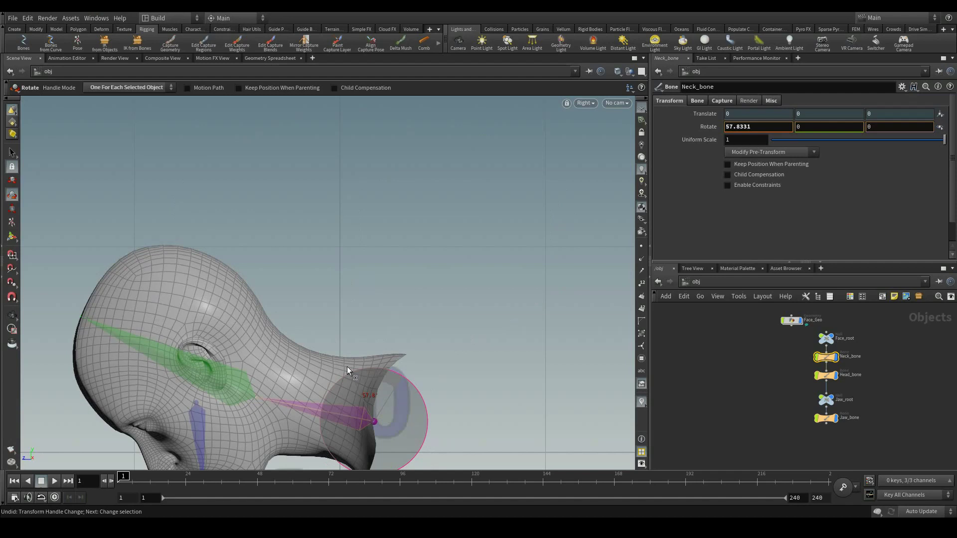
key("ctrl+z")
- Test the head deformation by rotating Head_bone forward about 43 degrees and trying another rotation, undoing both
left_click(826, 377)
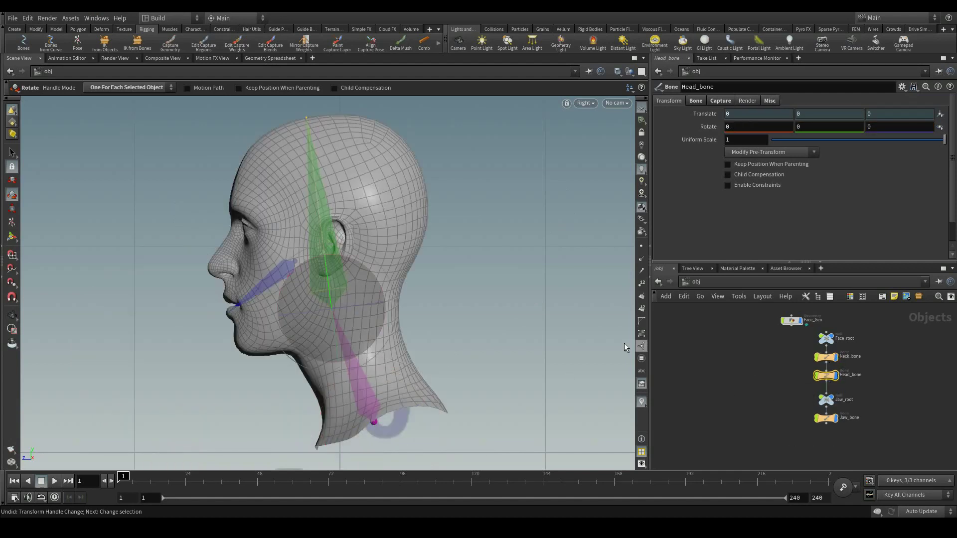
left_click_drag(365, 268, 328, 247)
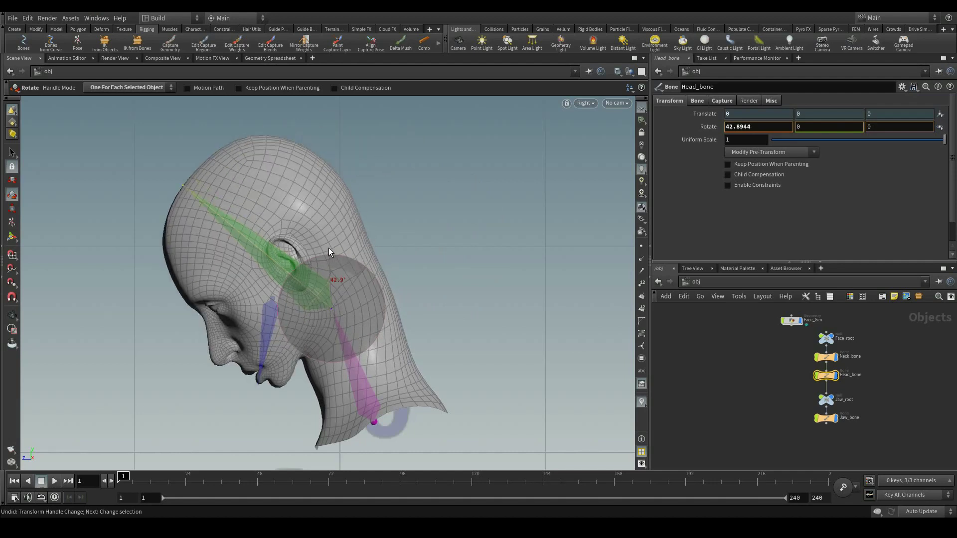
key("ctrl+z")
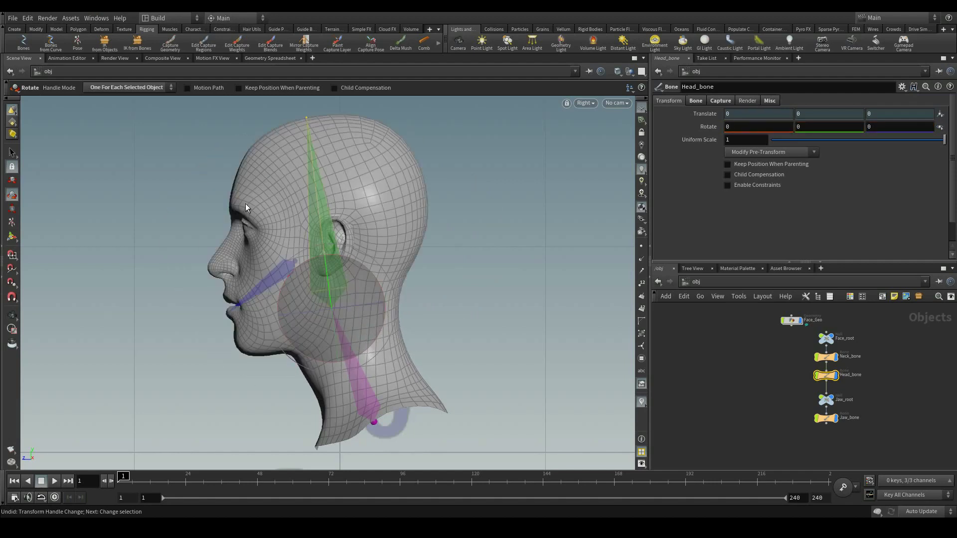
left_click_drag(279, 291, 287, 330)
key("ctrl+z")
- Try further Head_bone rotations in the perspective and right views to check the deformation, undoing each one
key("space+1")
left_click_drag(349, 317, 359, 271)
key("space")
left_click_drag(359, 272, 421, 270)
key("ctrl+z")
key("space")
key("ctrl+z")
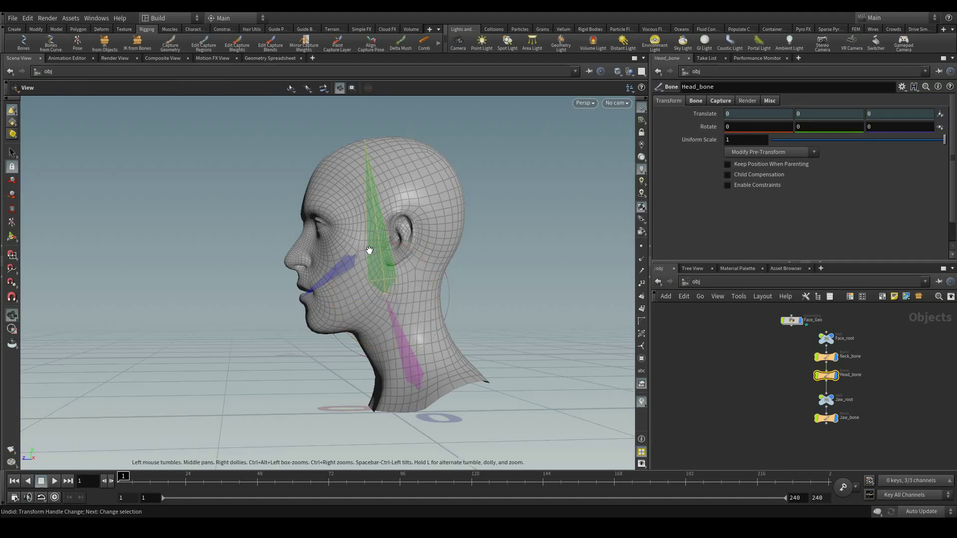
key("space+4")
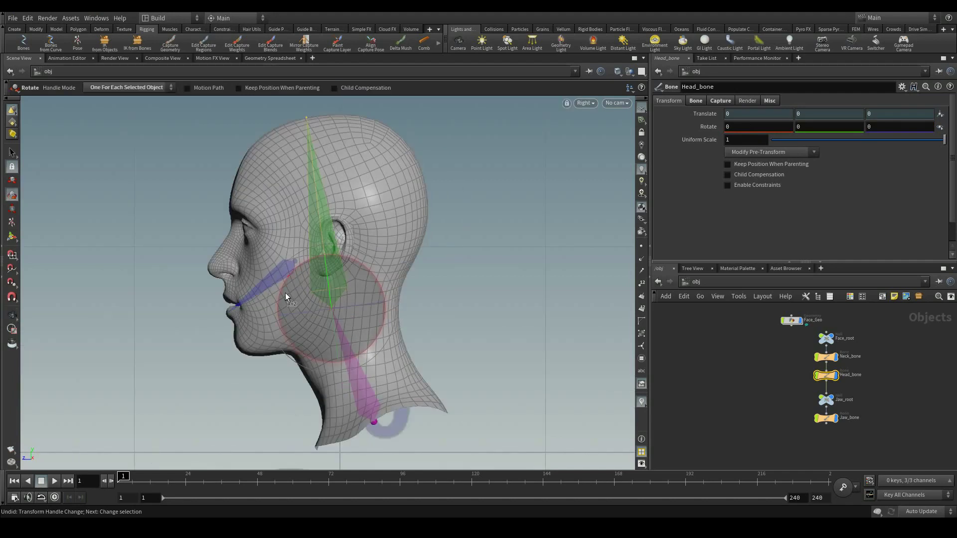
left_click_drag(312, 357, 360, 357)
key("ctrl+z")
- Test the jaw deformation in the right view by rotating Jaw_bone to about 9.27 degrees in X
left_click(828, 419)
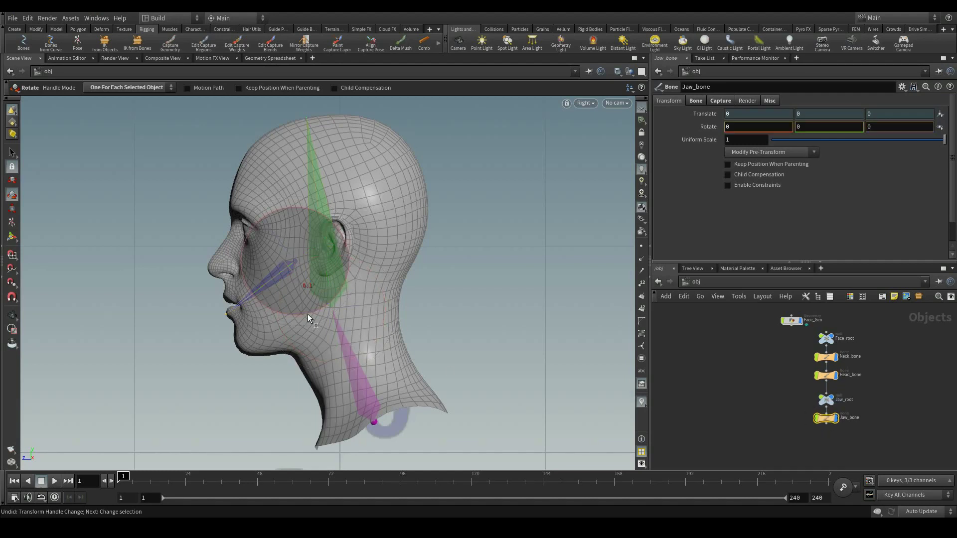
left_click_drag(307, 314, 361, 331)
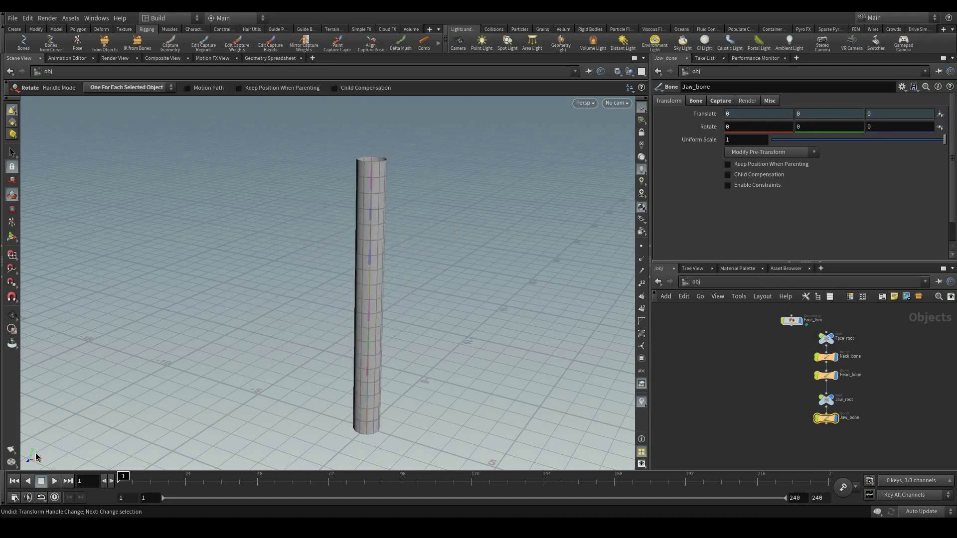
key("space+4")
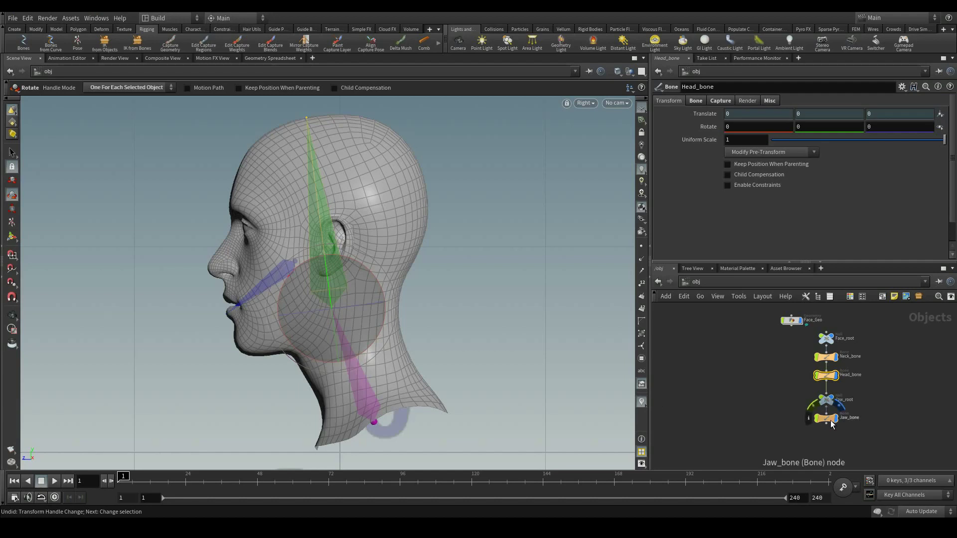
left_click(830, 421)
mouse_move(304, 315)
left_mouse_down()
mouse_move(338, 313)
mouse_move(268, 312)
mouse_move(363, 316)
mouse_move(241, 318)
mouse_move(317, 325)
left_mouse_up()
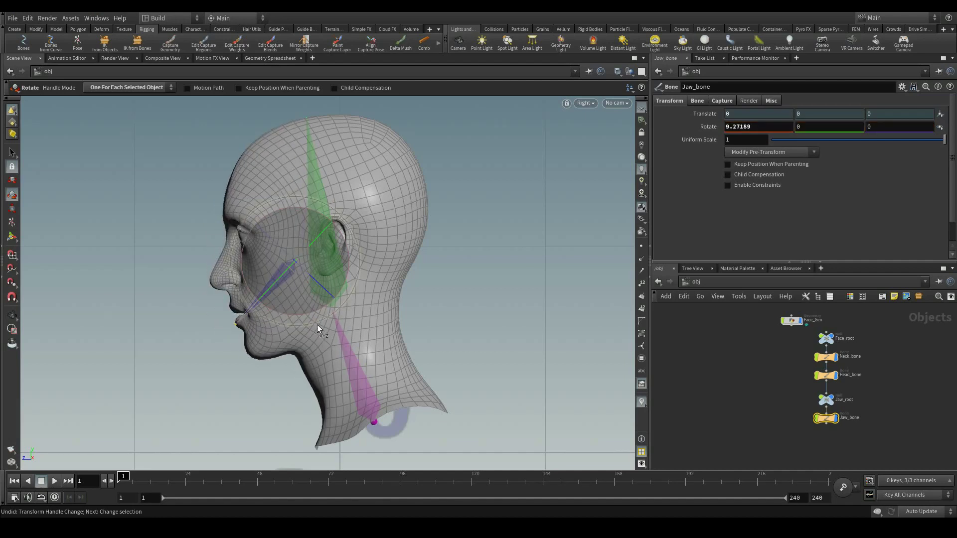
- Undo the jaw rotation and open the Face_Geo geometry network
key("ctrl+z")
double_click(793, 320)
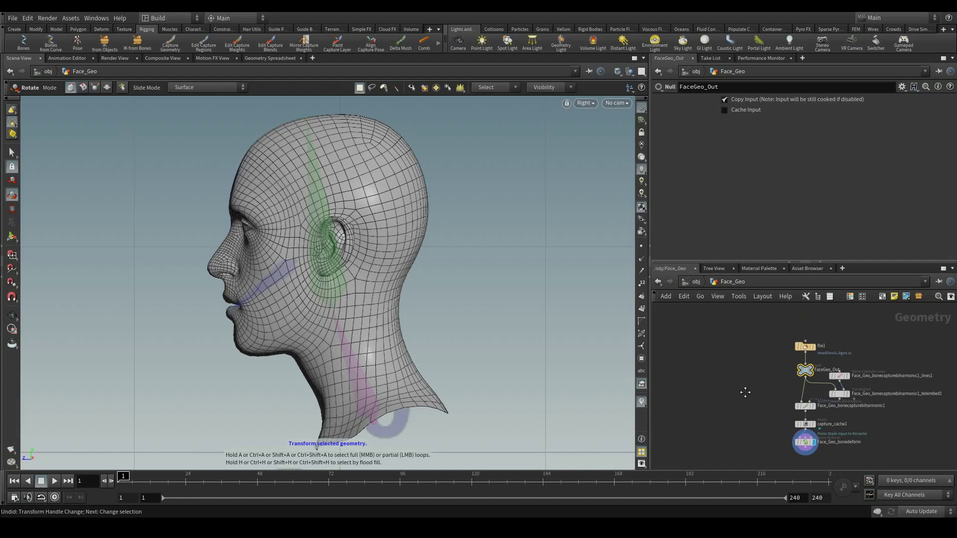
scroll(743, 390, "up", 3)
middle_click_drag(788, 395, 730, 378)
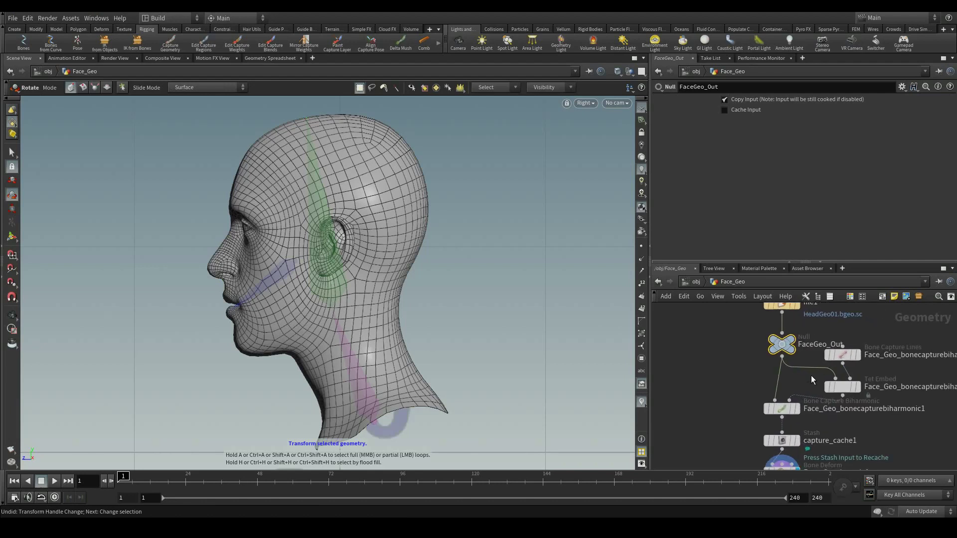
- Display the Bone Capture Lines node's output and temporarily show its points to examine how the bone lines are sampled
left_click(843, 355)
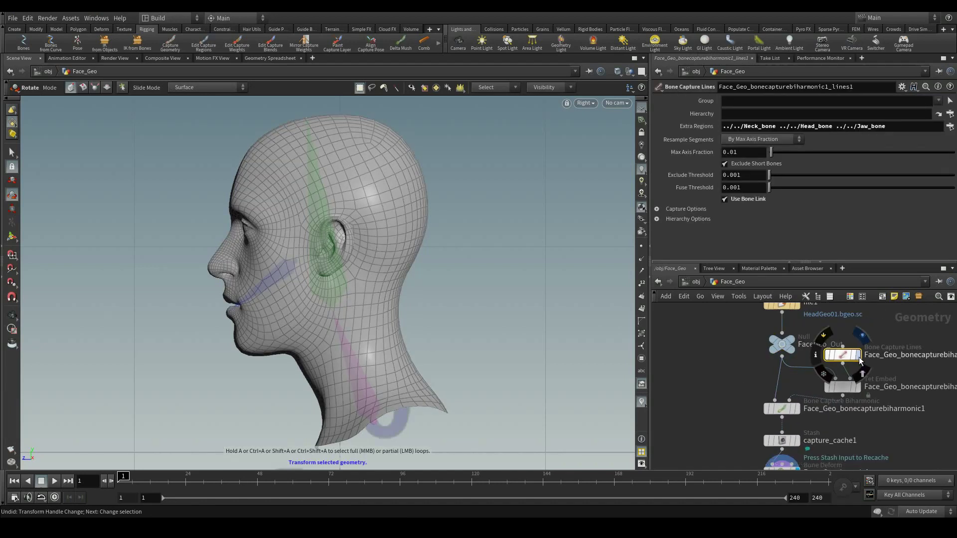
left_click(857, 357)
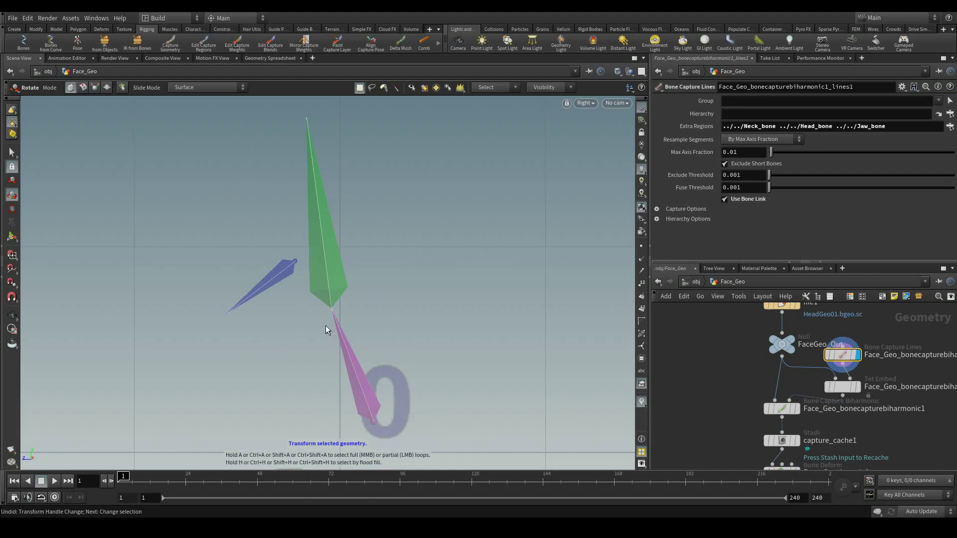
key("w")
key("w")
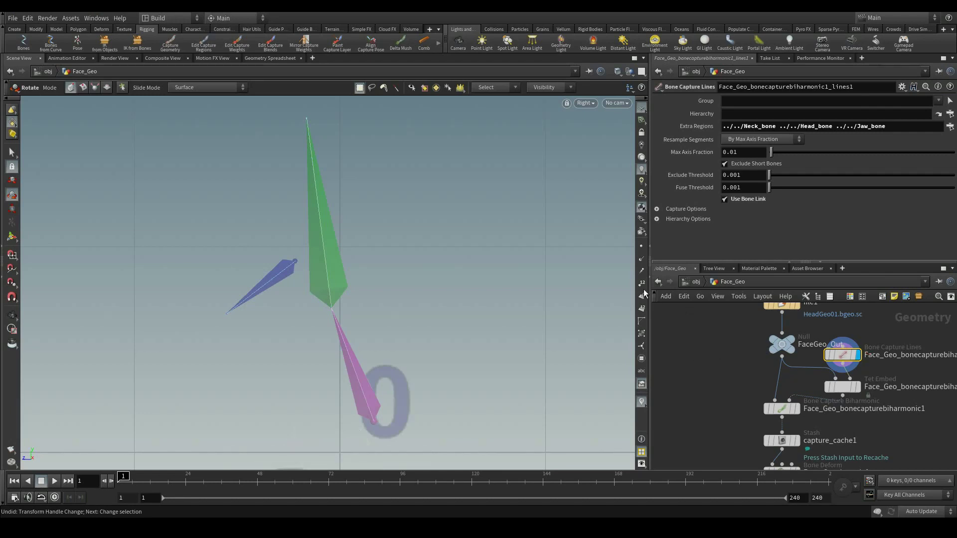
left_click(641, 247)
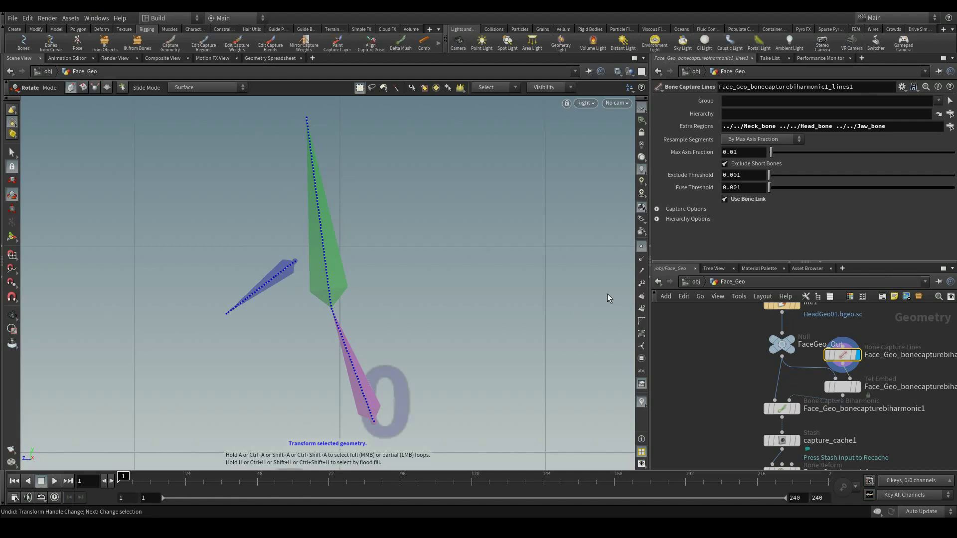
left_click(641, 248)
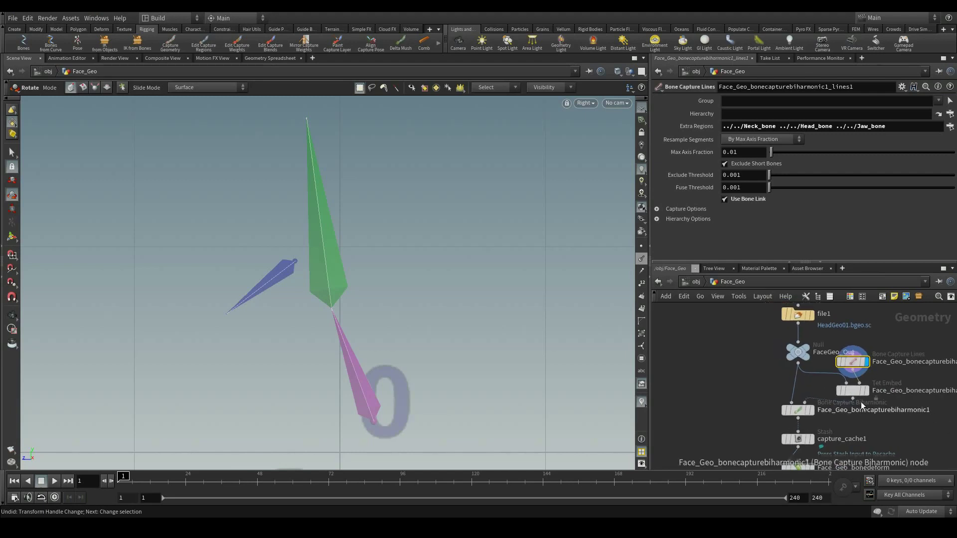
- Display the Tet Embed output and the Bone Capture Biharmonic output in turn to inspect the captured head mesh
left_click(866, 393)
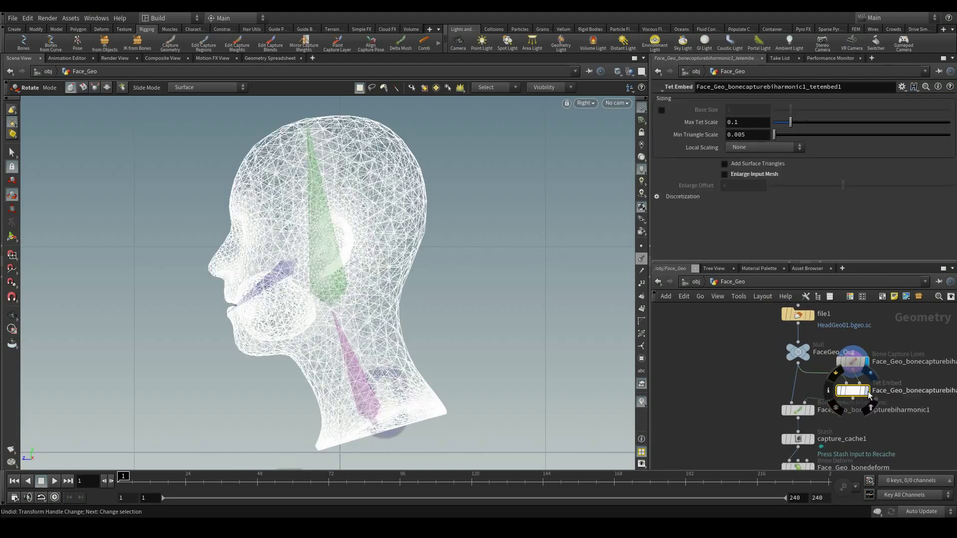
left_click(868, 393)
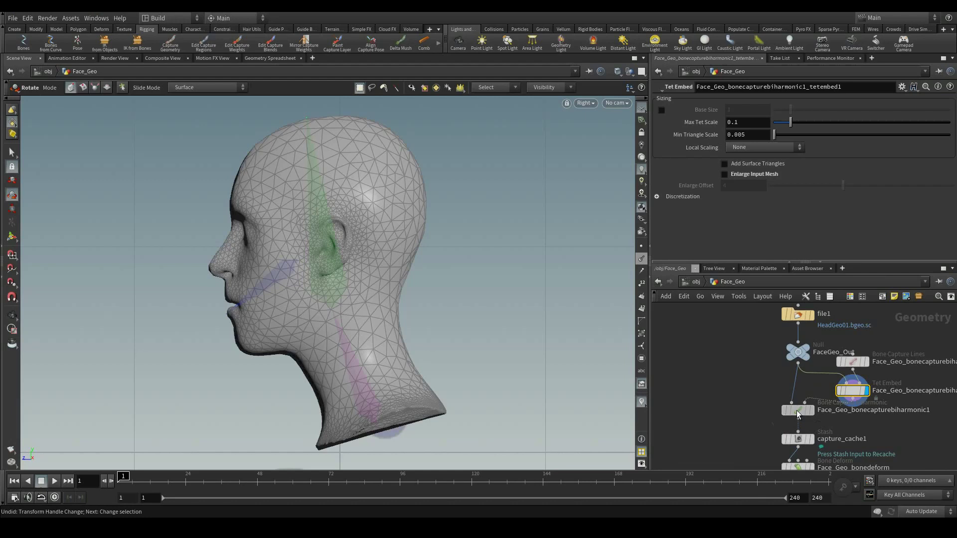
left_click(811, 411)
left_click(812, 411)
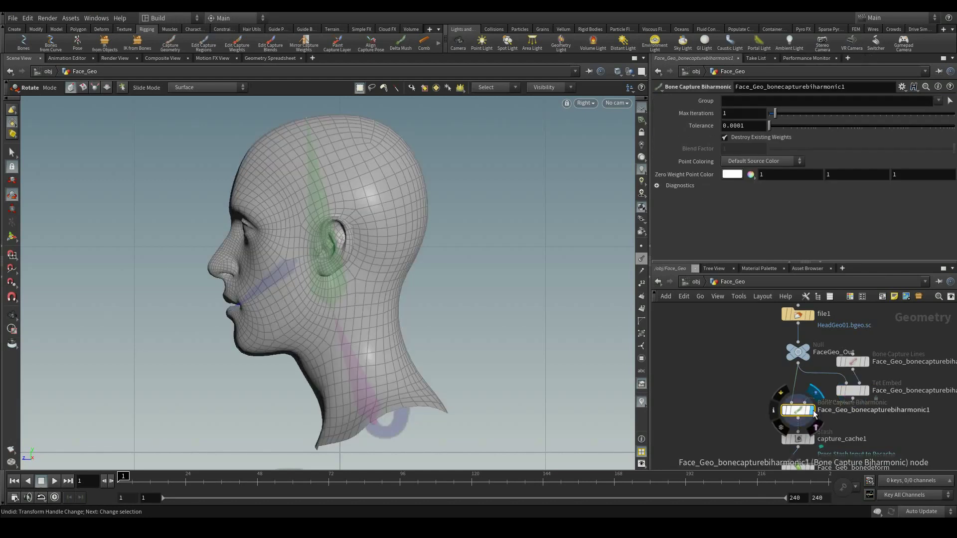
- Inspect the capture_cache1 stash node and make Face_Geo_bonedeform the displayed node again
left_click(800, 438)
middle_click_drag(891, 425, 899, 398)
scroll(904, 410, "down", 1)
mouse_move(815, 415)
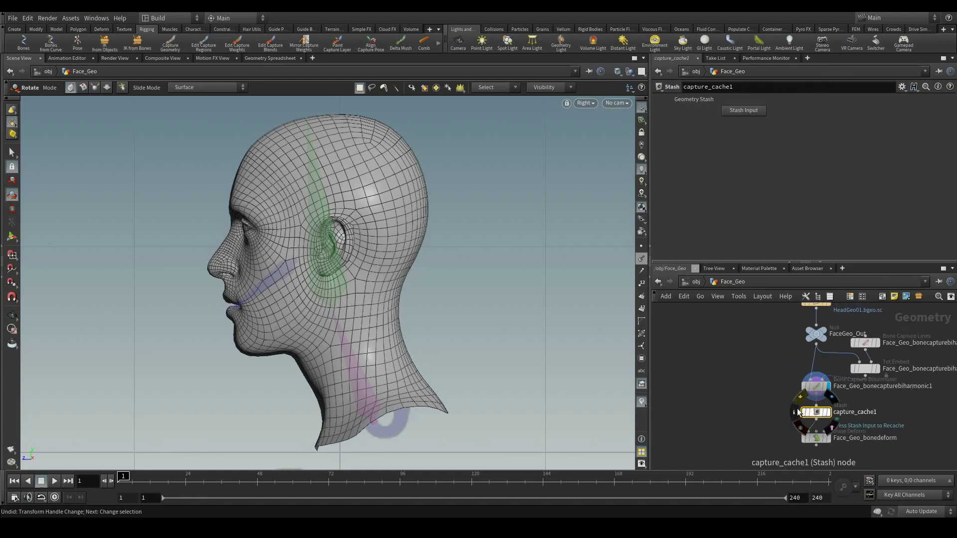
scroll(883, 392, "down", 2)
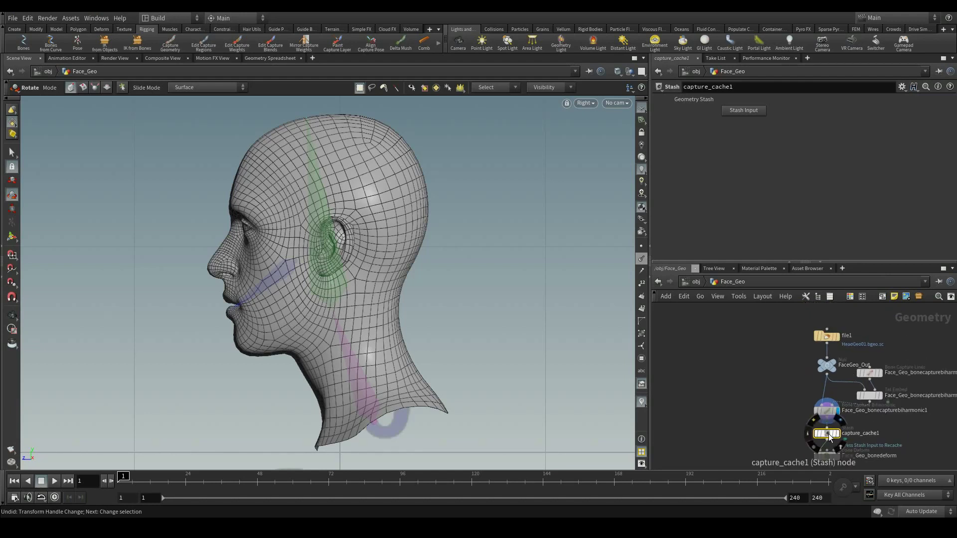
left_click(831, 458)
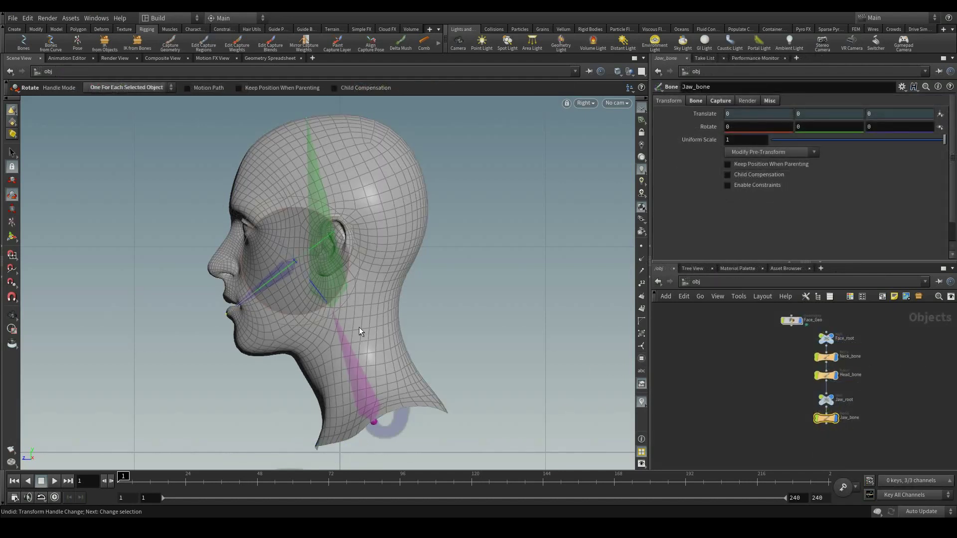
- Scrub the timeline to frame 114 to check the animated deformation, and reopen the Face_Geo network
left_click_drag(127, 479, 453, 495)
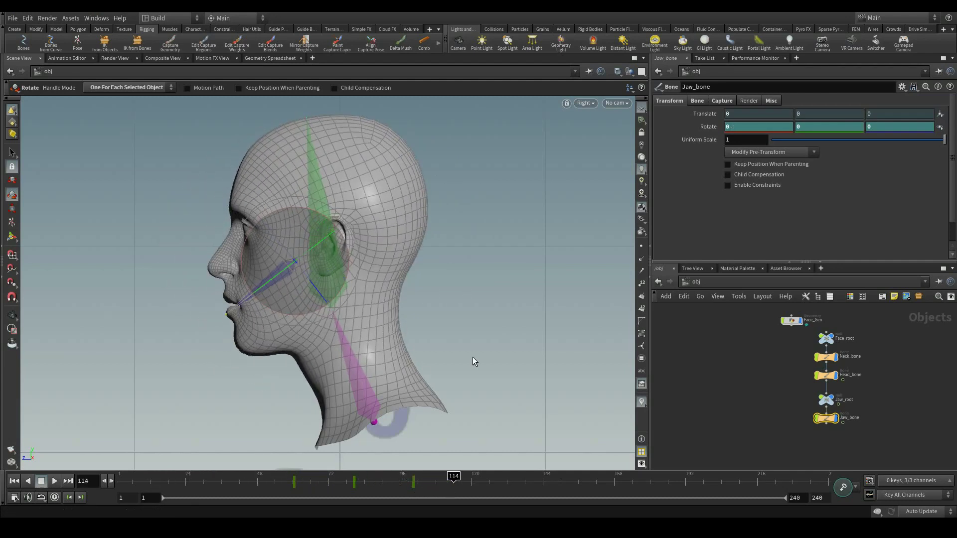
double_click(793, 324)
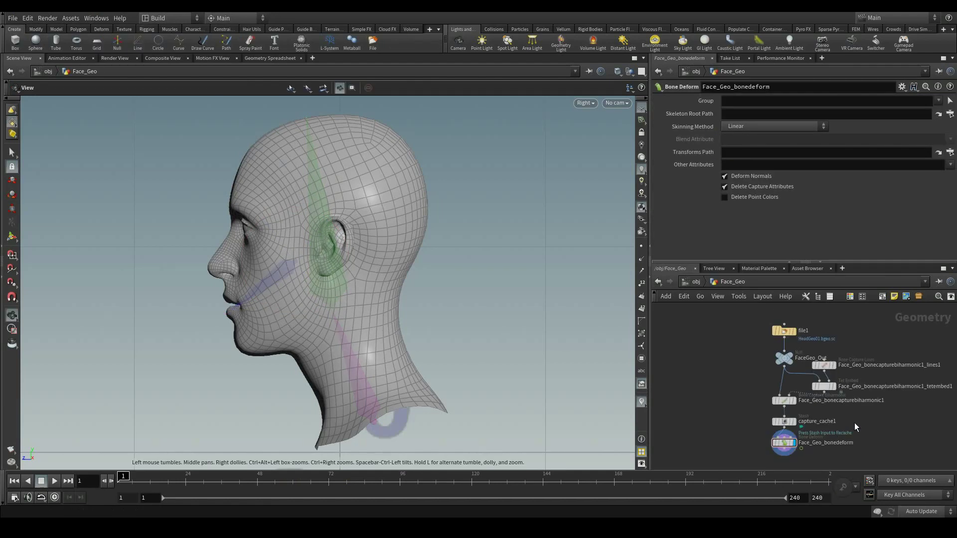
middle_click_drag(868, 429, 857, 407)
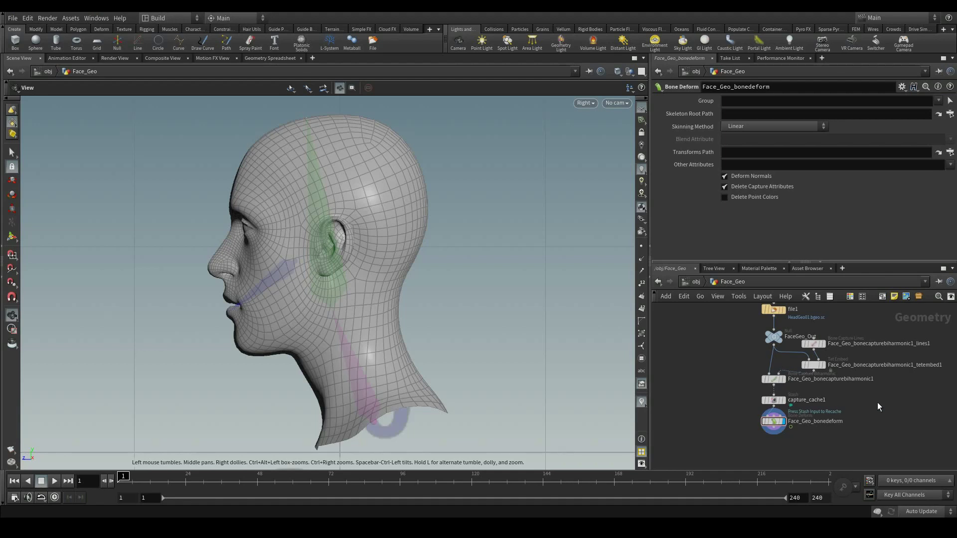
middle_click_drag(876, 402, 871, 369)
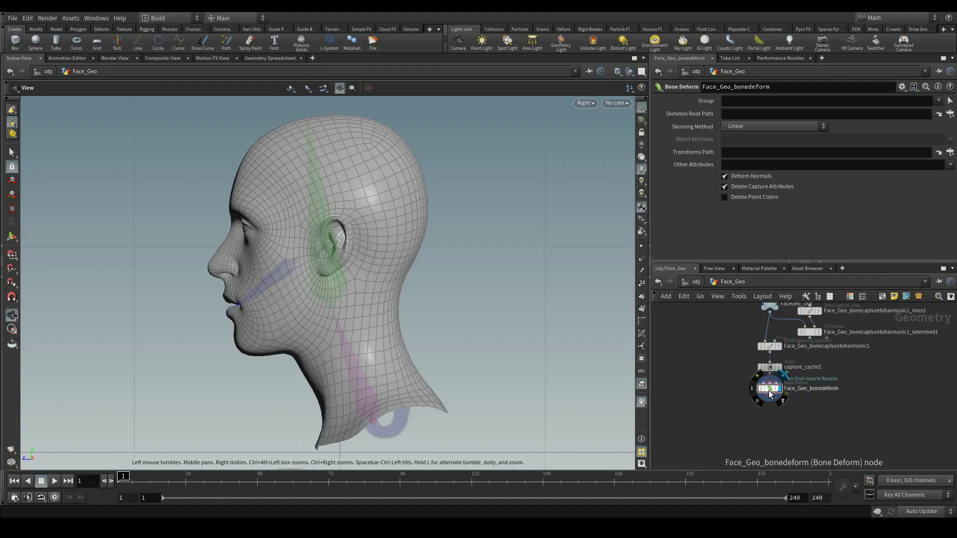
- Add a Group node branching from capture_cache1 and move Face_Geo_bonedeform down to make room
key("Tab")
type("groip")
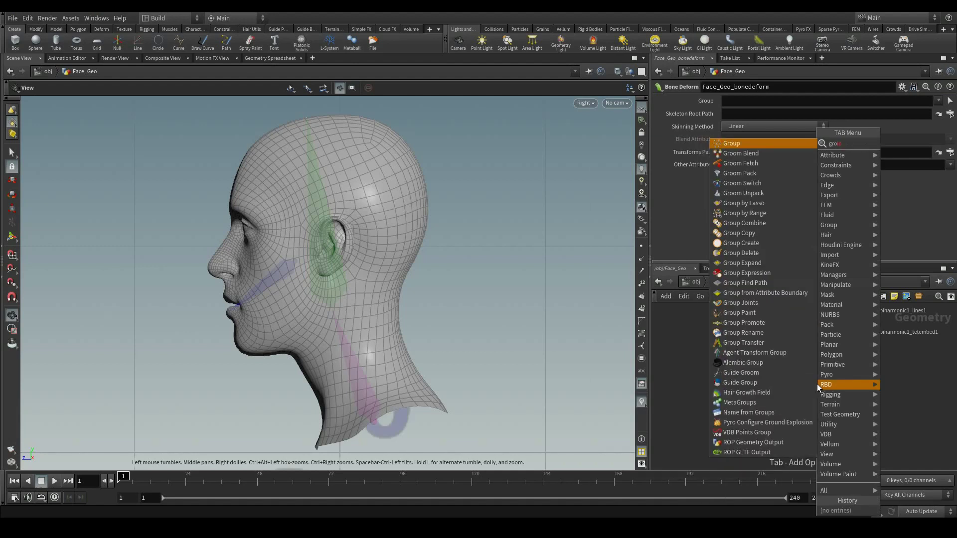
left_click(733, 143)
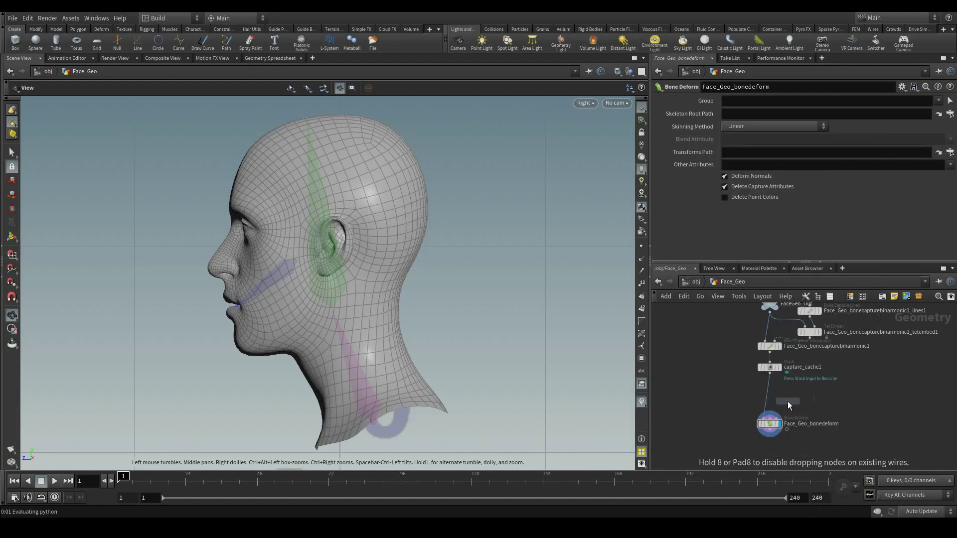
left_click(812, 397)
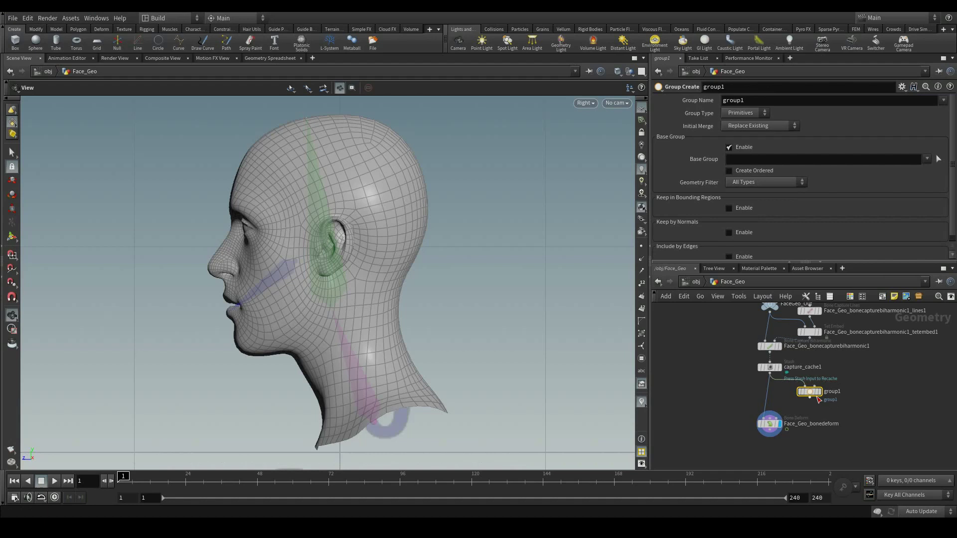
left_click_drag(771, 425, 771, 446)
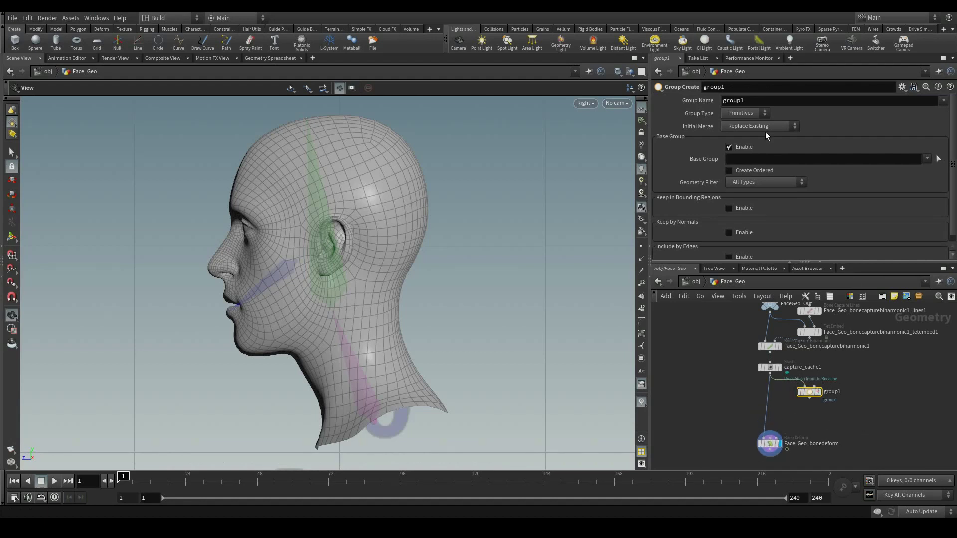
- Set group1's type to Points and pick all head and face points above the neck as its base group
left_click(754, 120)
left_click(745, 130)
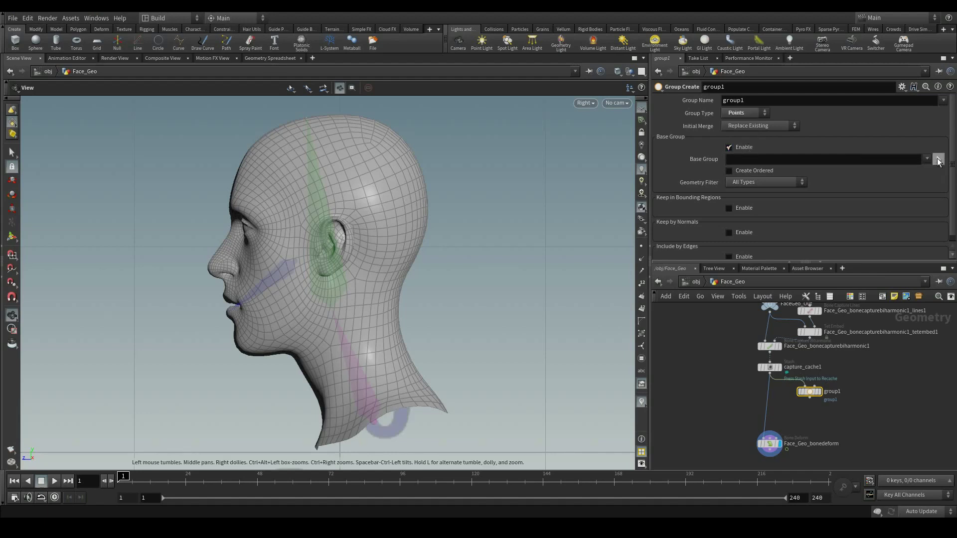
left_click(938, 160)
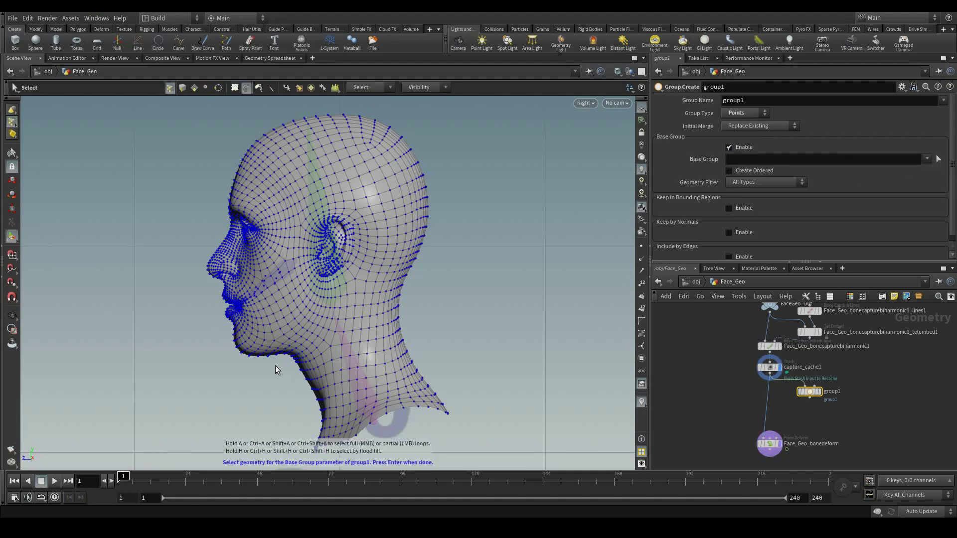
mouse_move(277, 366)
left_mouse_down()
mouse_move(319, 332)
mouse_move(334, 288)
mouse_move(364, 285)
mouse_move(459, 172)
mouse_move(101, 243)
left_mouse_up()
key("w")
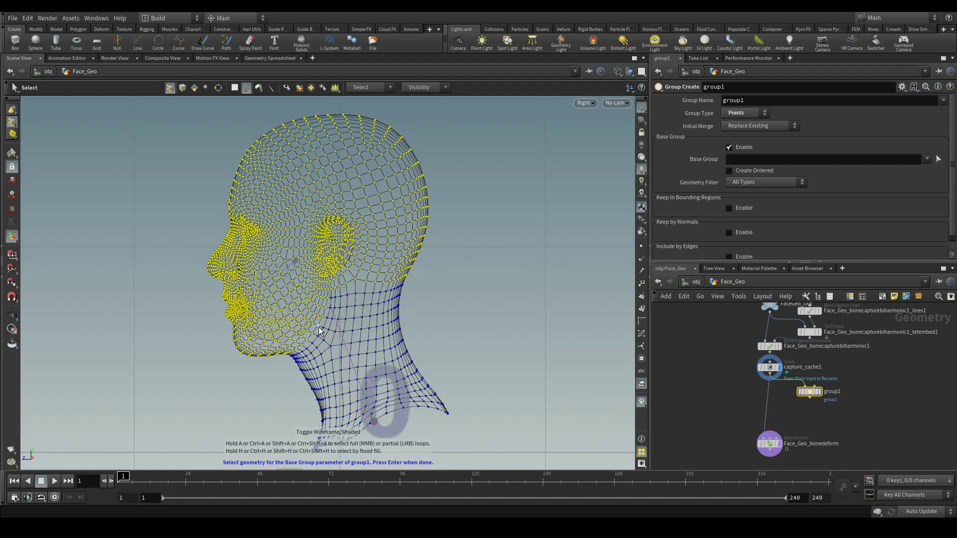
key("Return")
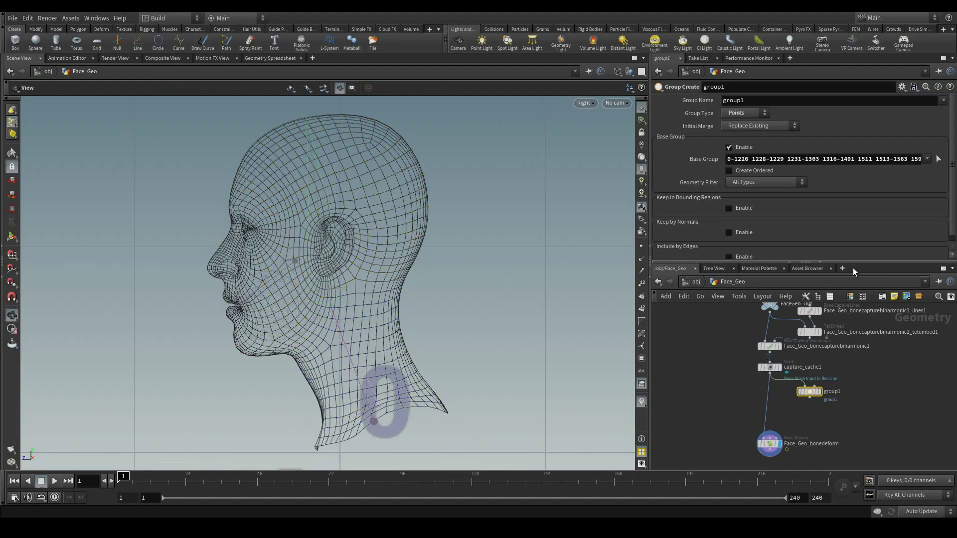
- Name the head point group HeadSel
double_click(752, 99)
type("HeadSel")
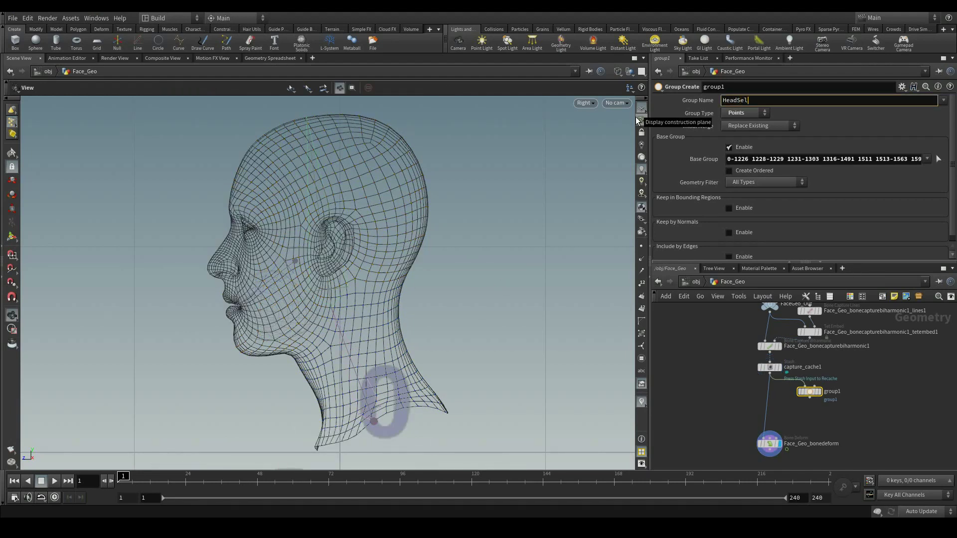
key("Return")
- Add a second Group node below group1, fed by its output, and select it
middle_click_drag(797, 446, 799, 397)
left_click_drag(799, 397, 798, 419)
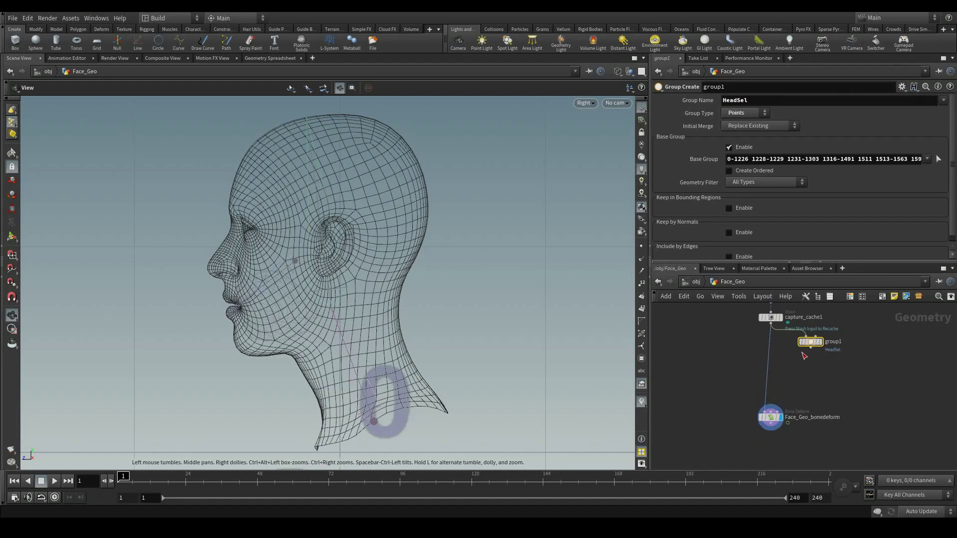
left_click_drag(809, 349, 813, 369)
left_click(828, 512)
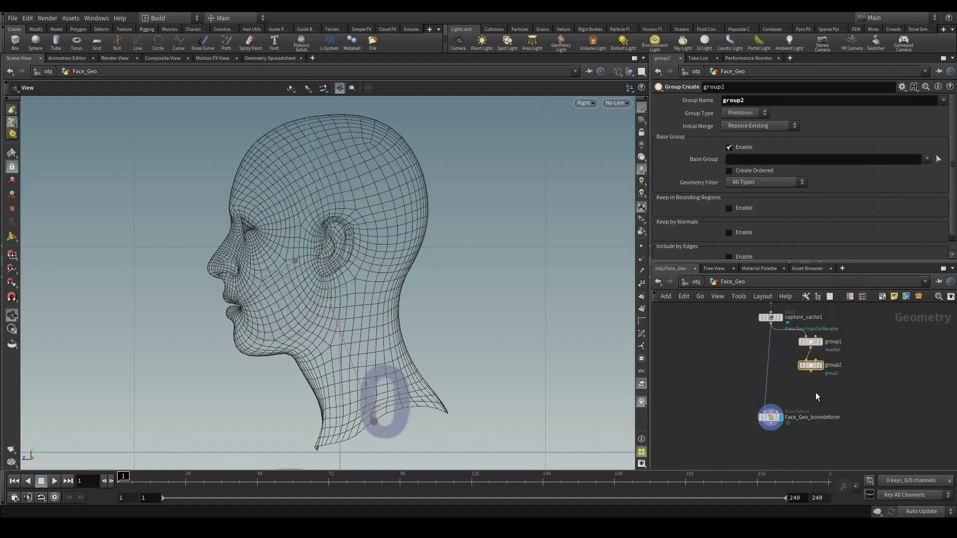
left_click(811, 366)
- Set group2's type to Points and pick the lower lip, chin and jaw points as its base group
left_click(744, 113)
left_click(745, 123)
left_click(938, 159)
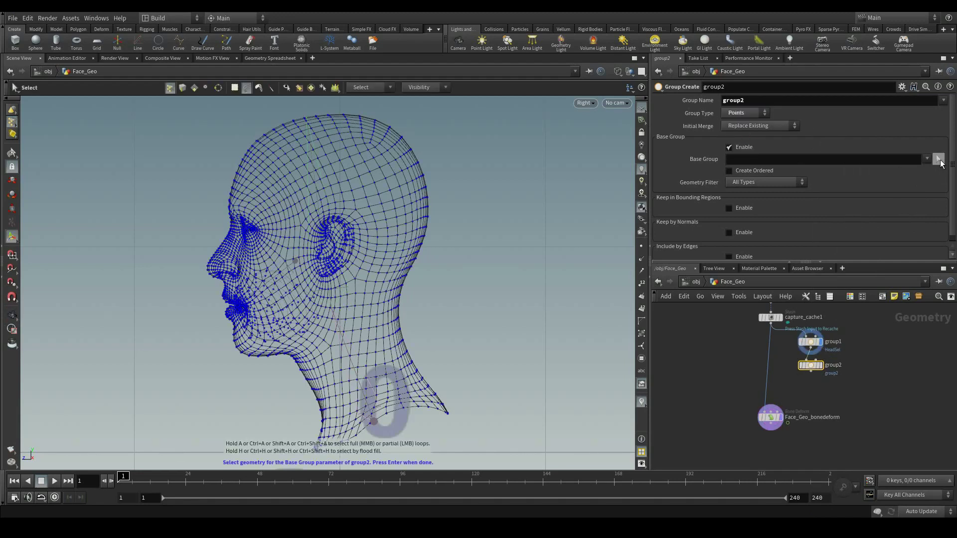
key("shift+w")
middle_click_drag(194, 290, 198, 288, "alt")
scroll(197, 288, "up", 5)
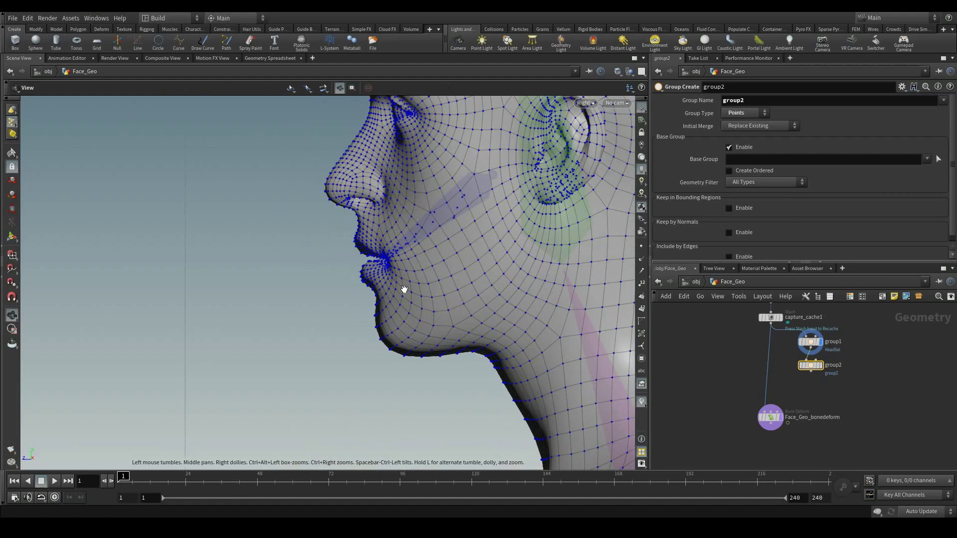
key("Return")
mouse_move(307, 261)
left_mouse_down()
mouse_move(348, 256)
mouse_move(467, 182)
mouse_move(488, 210)
mouse_move(512, 209)
mouse_move(518, 237)
mouse_move(500, 317)
mouse_move(436, 364)
mouse_move(265, 373)
left_mouse_up()
scroll(491, 324, "up", 3)
key("Return")
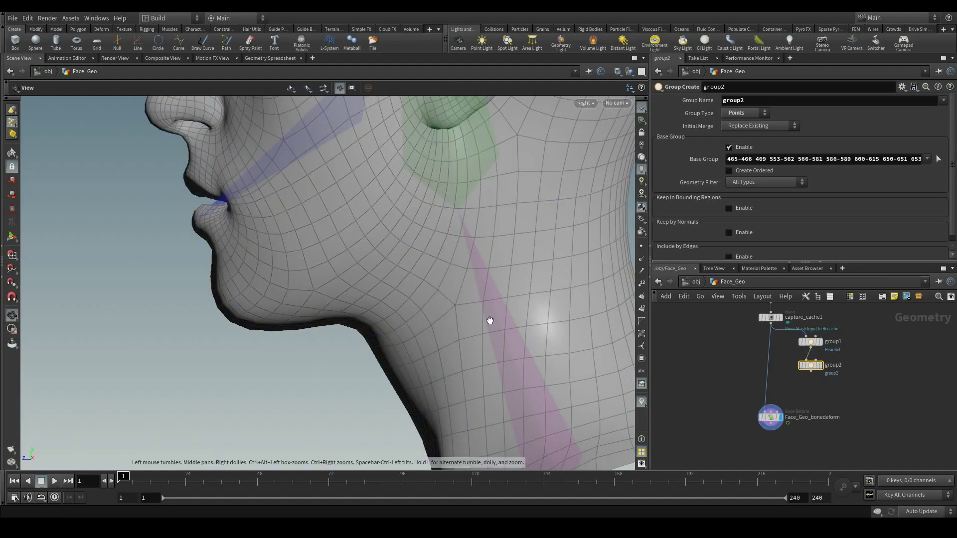
- Connect group2's output to the first input of Face_Geo_bonedeform in place of the direct capture_cache1 connection
left_click_drag(810, 371, 772, 439)
scroll(343, 241, "down", 10)
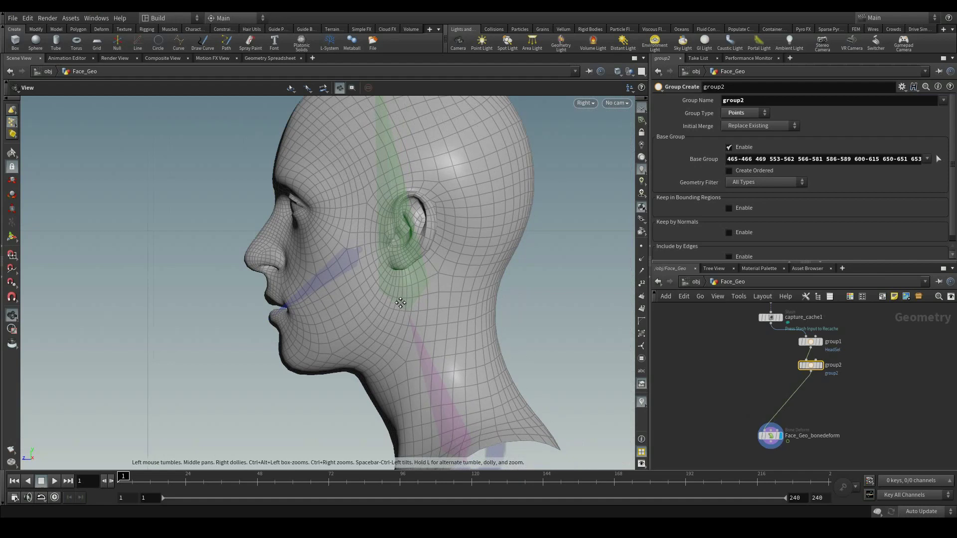
scroll(343, 241, "down", 1)
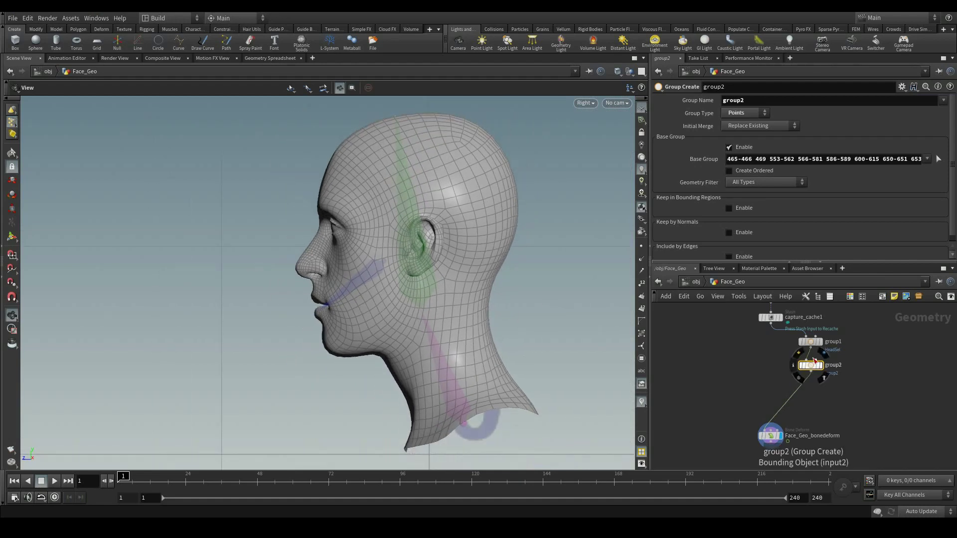
- Name the jaw point group JawSel
left_click(747, 100)
type("Jaw")
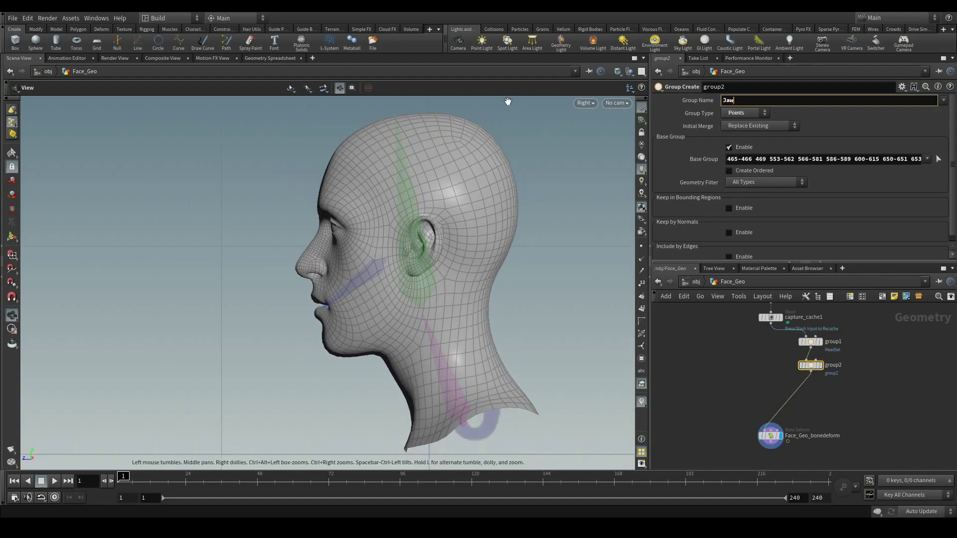
type("Sel")
key("Return")
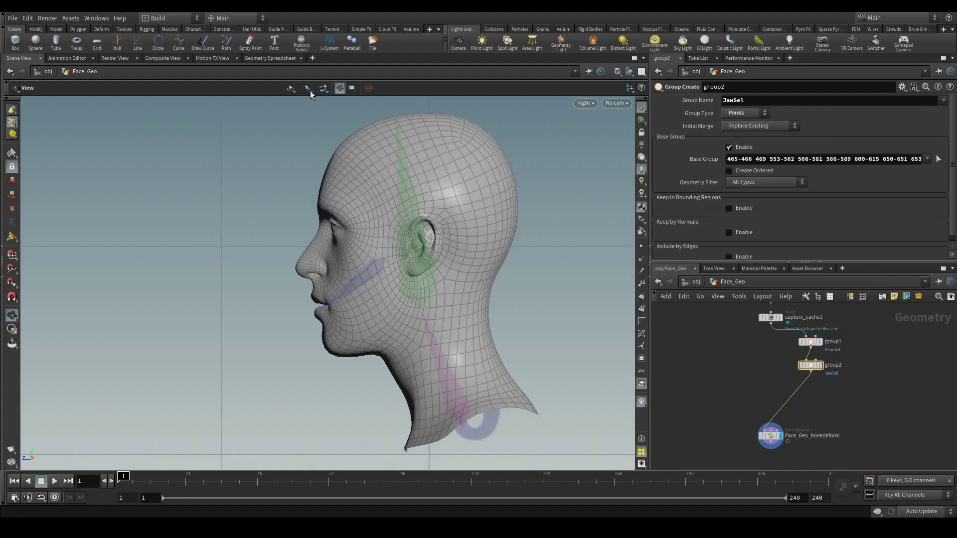
- Add a Capture Override node between group2 and Face_Geo_bonedeform
left_click(147, 30)
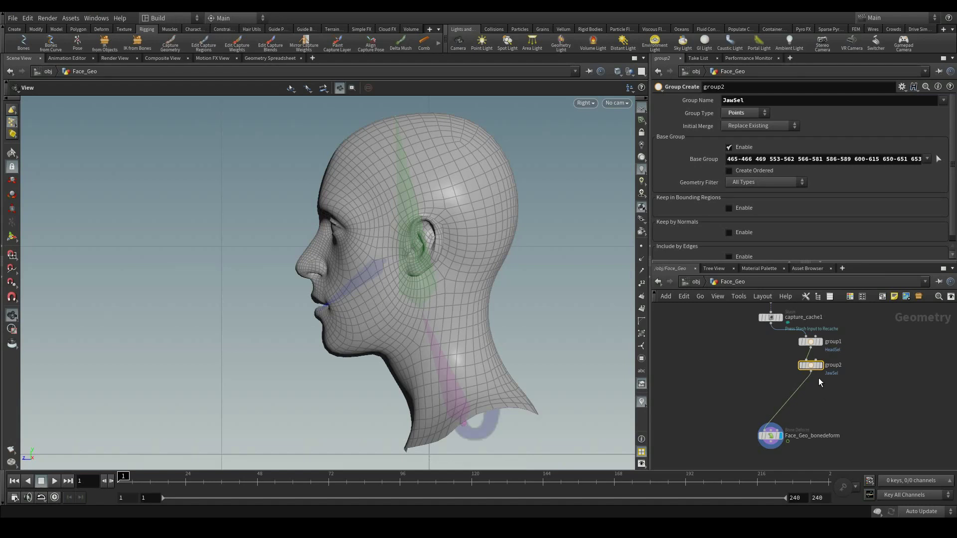
key("Tab")
type("c")
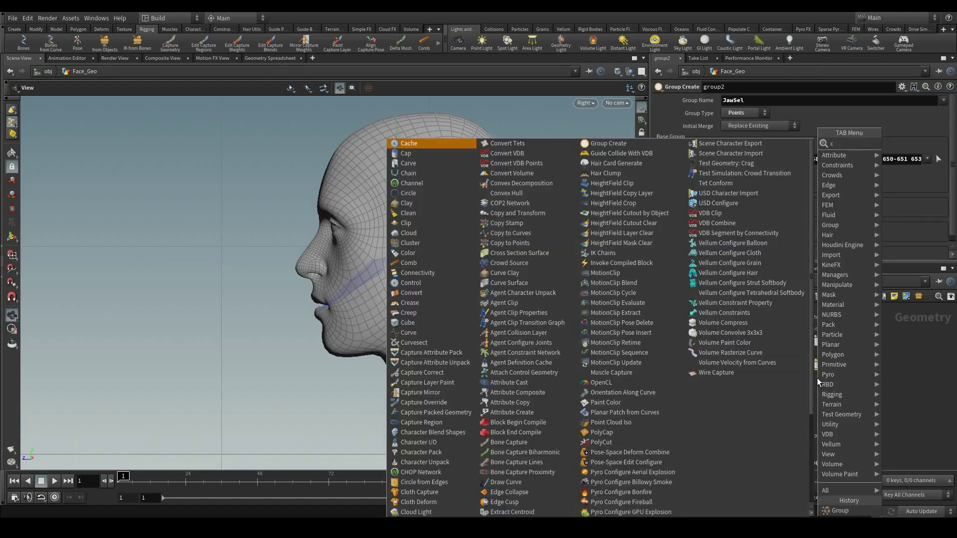
type("apture")
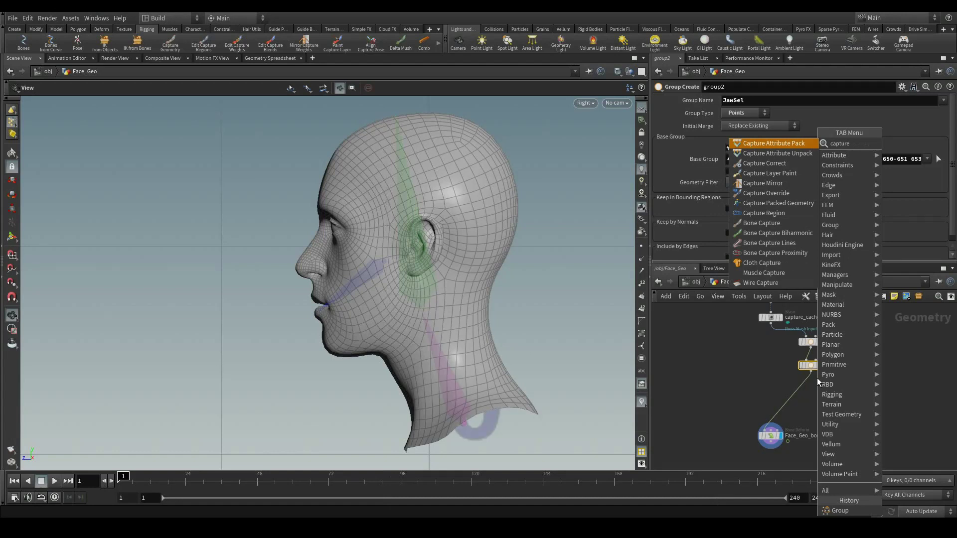
key("Up")
key("Up")
key("Up")
key("Up")
key("Up")
key("Up")
key("Up")
key("Up")
key("Up")
key("Up")
key("Return")
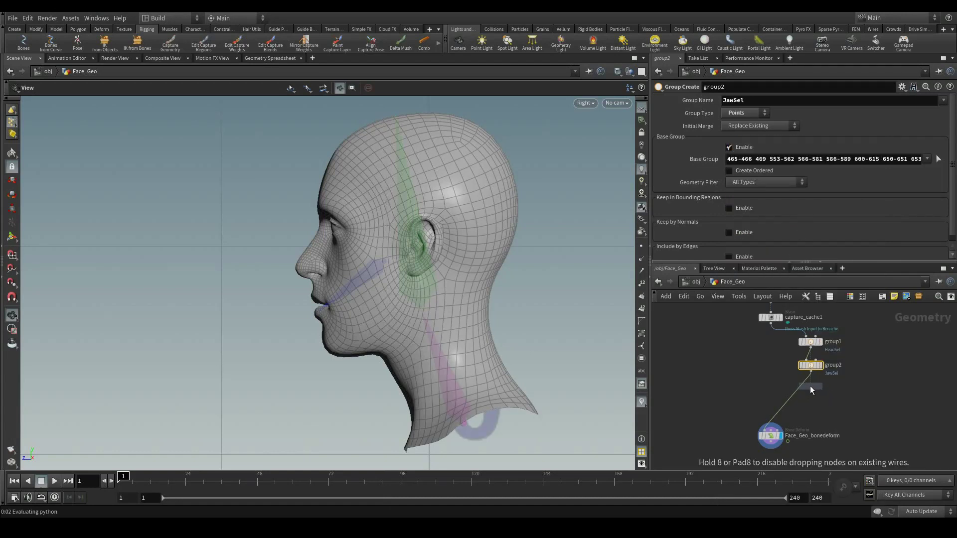
left_click(811, 389)
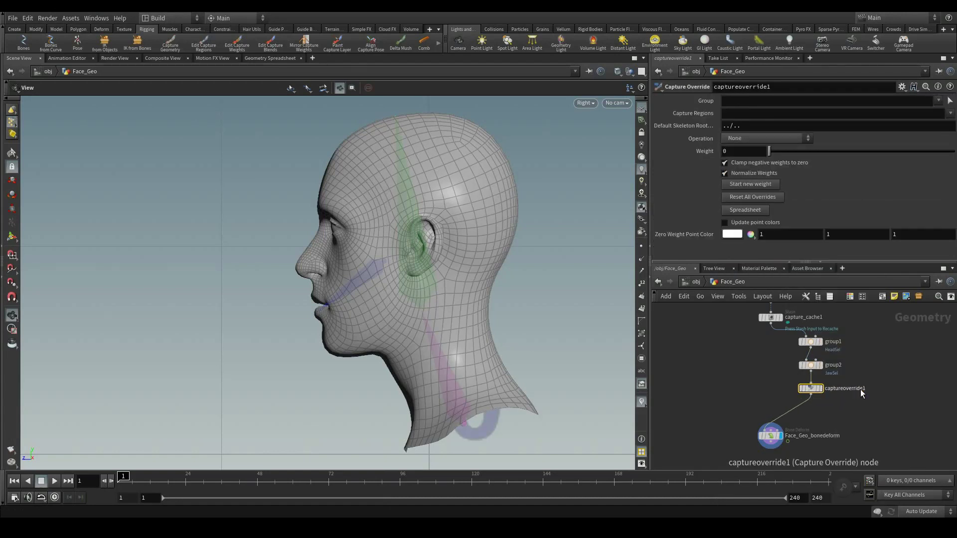
- Rename the new capture override node as captureoverride_Head
double_click(860, 390)
left_click(871, 390)
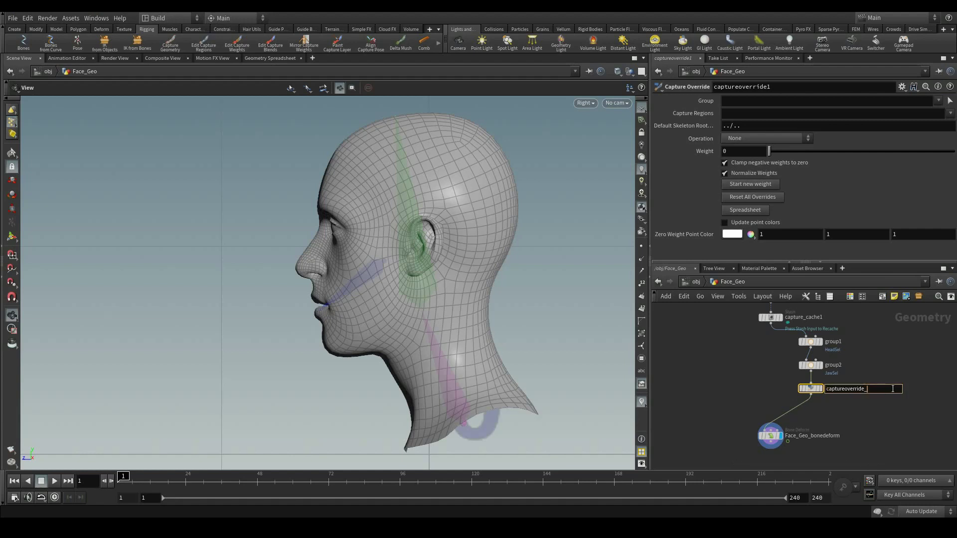
type("_Head")
key("Return")
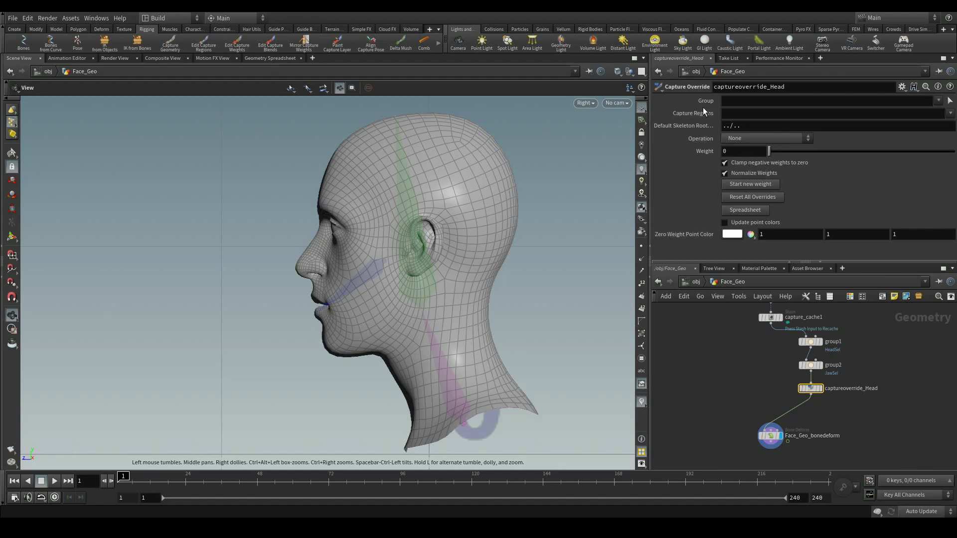
- Set captureoverride_Head's capture region to Head_bone/cregion 0 and its group to HeadSel
left_click(951, 117)
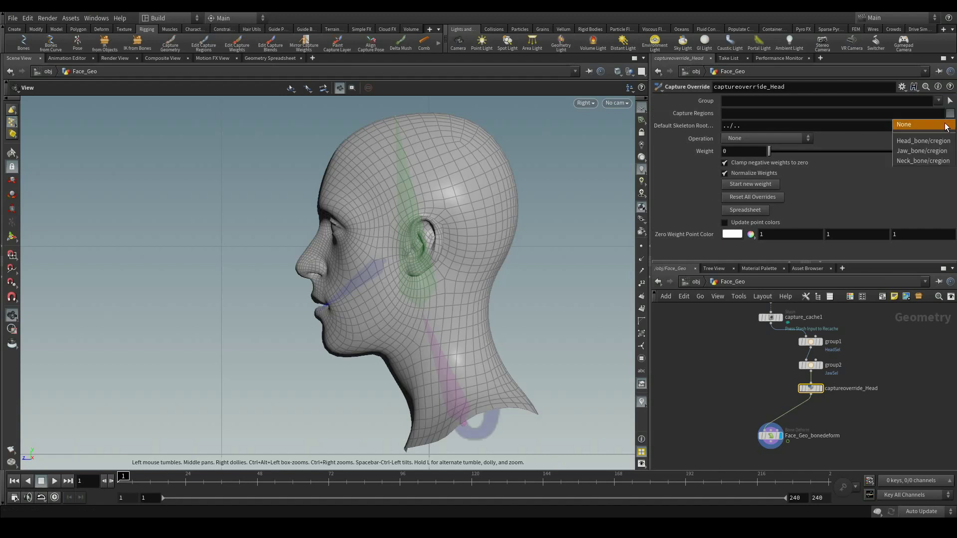
left_click(932, 139)
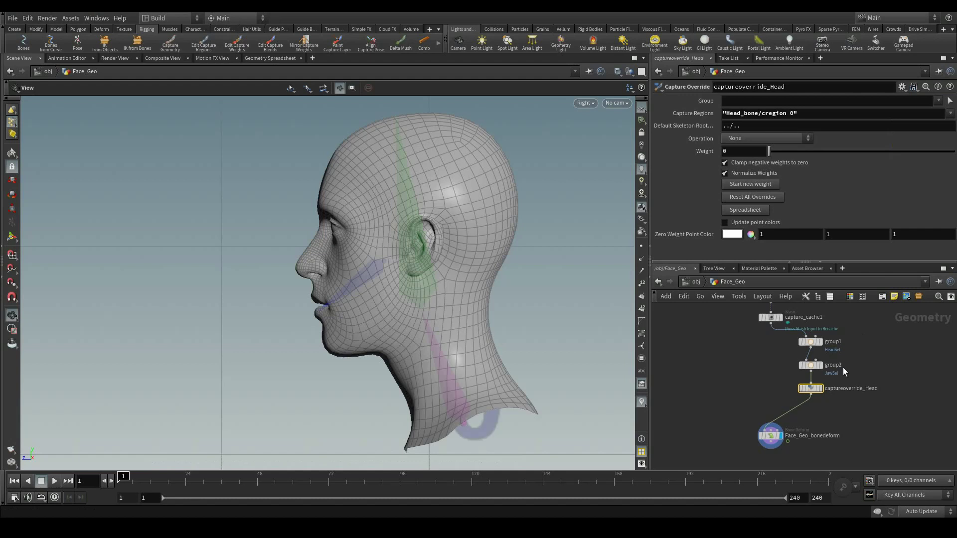
left_click(938, 102)
key("Return")
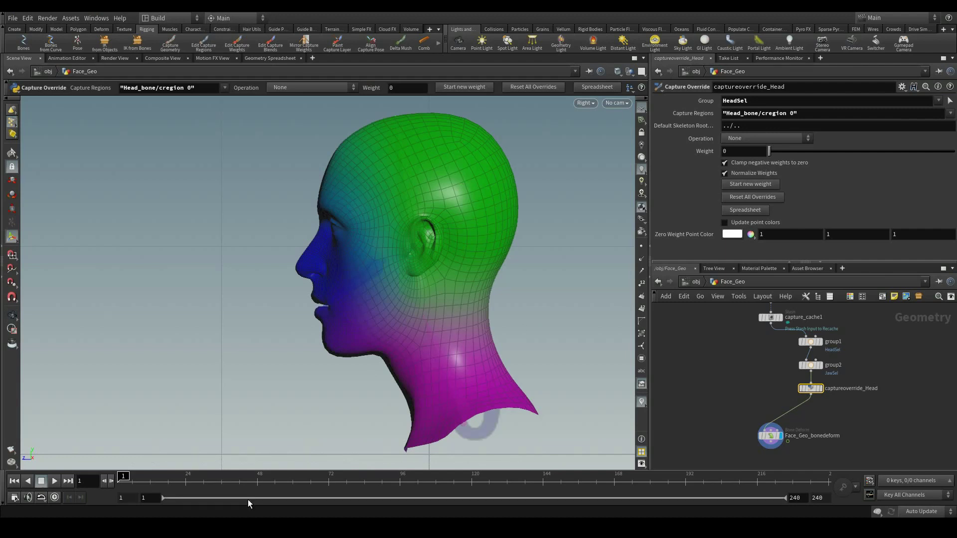
- Set the head override's operation to Replace Existing Override with weight 1, and test the deformation by scrubbing from frame 1 and back
mouse_move(124, 477)
left_mouse_down()
mouse_move(290, 473)
mouse_move(119, 462)
left_mouse_up()
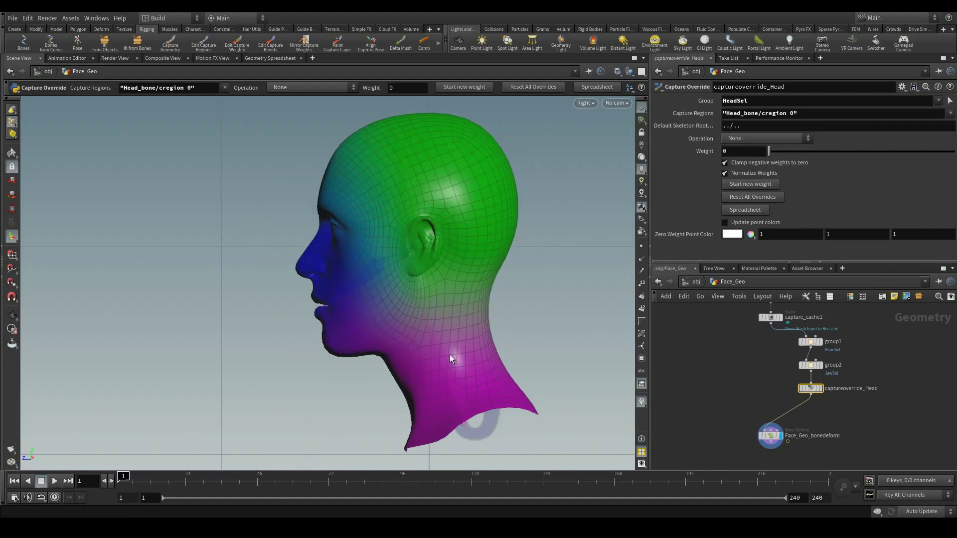
key("w")
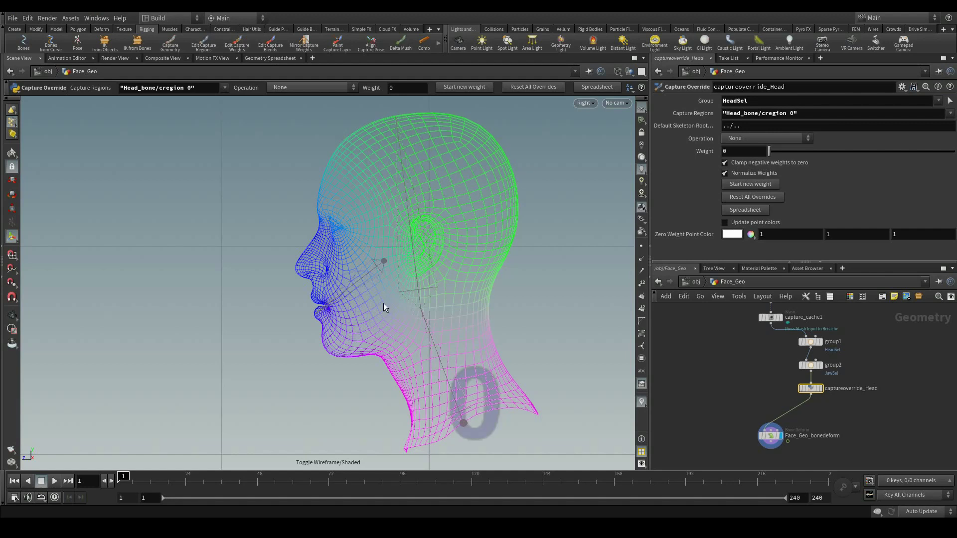
key("w")
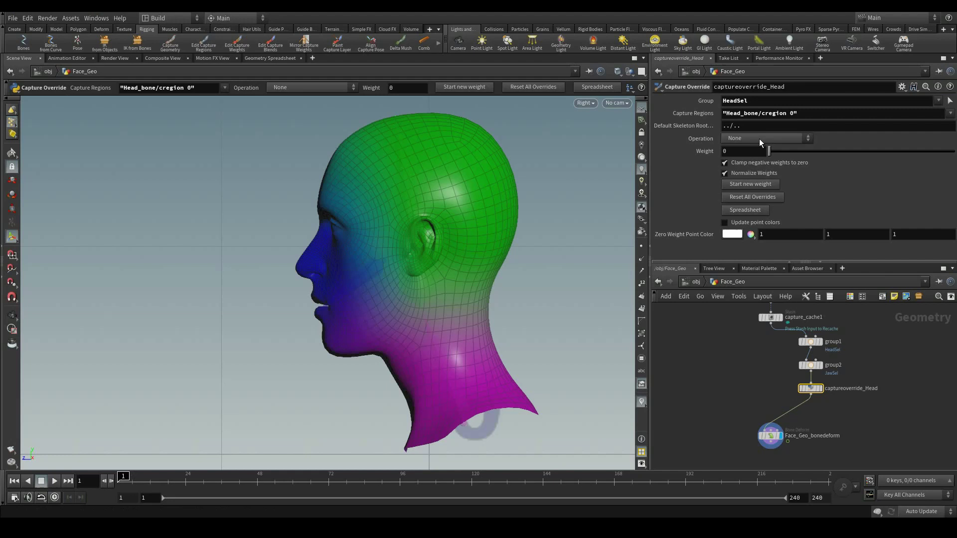
left_click(772, 139)
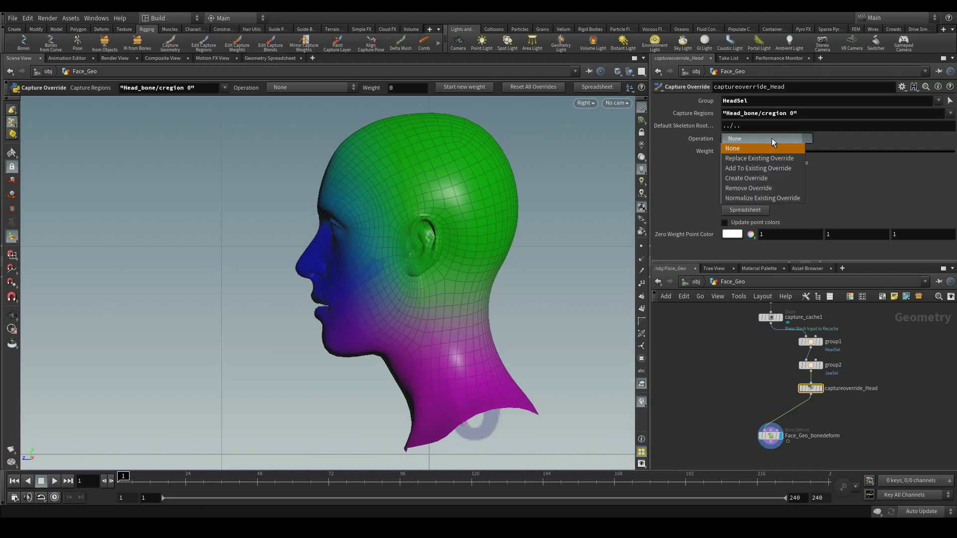
left_click(766, 157)
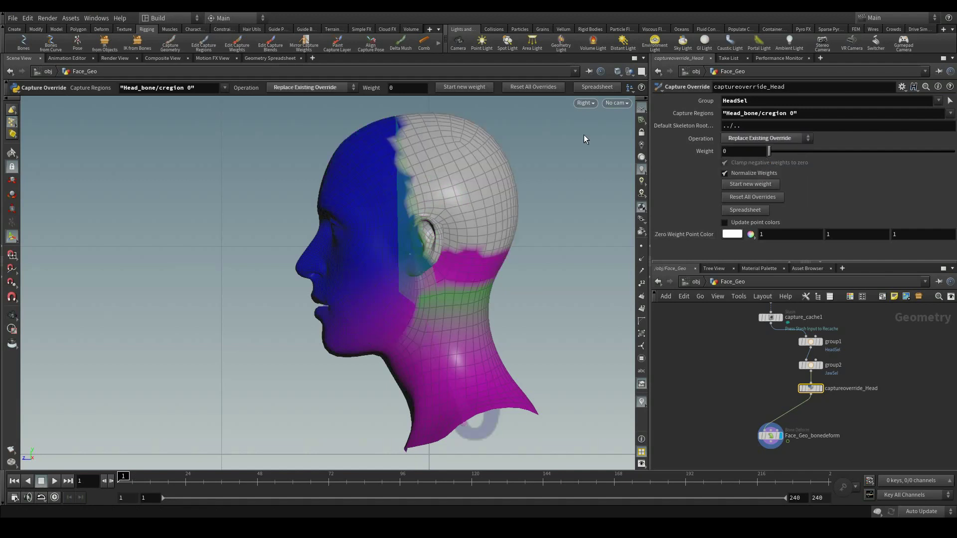
left_click_drag(770, 151, 849, 160)
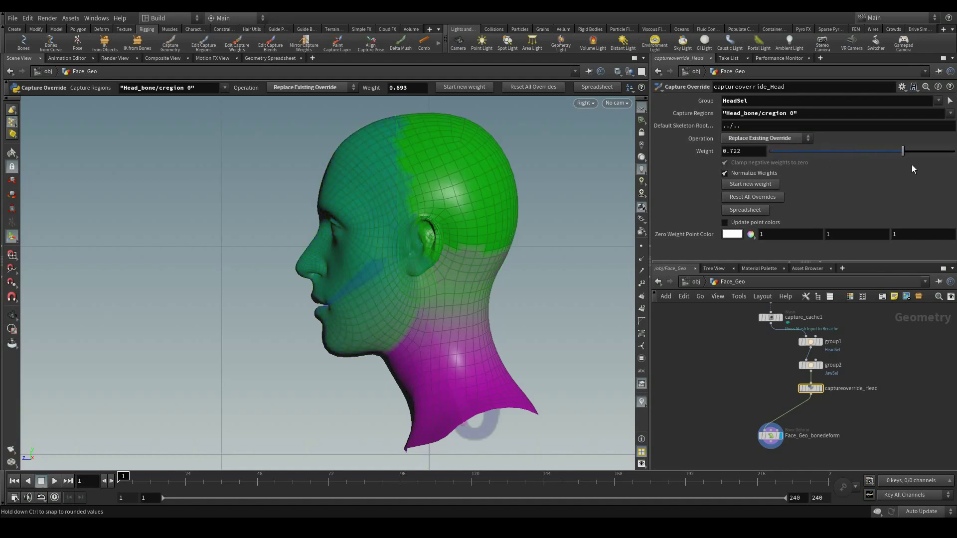
left_click_drag(945, 170, 955, 172)
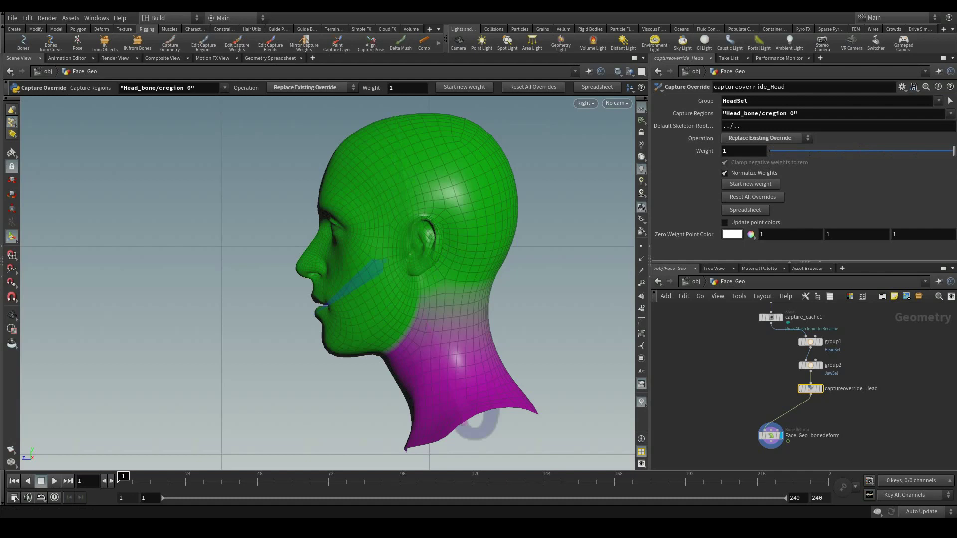
left_click_drag(123, 477, 159, 476)
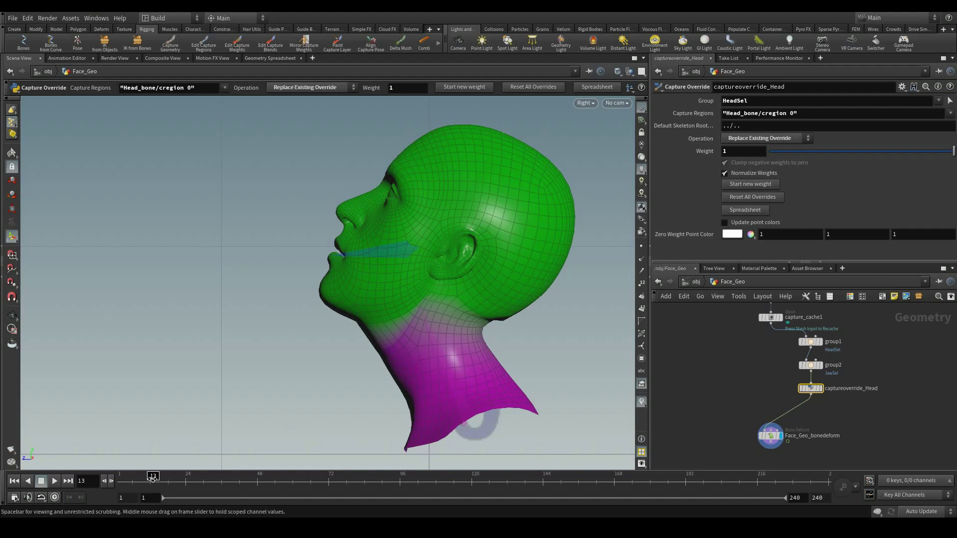
left_click_drag(152, 477, 121, 477)
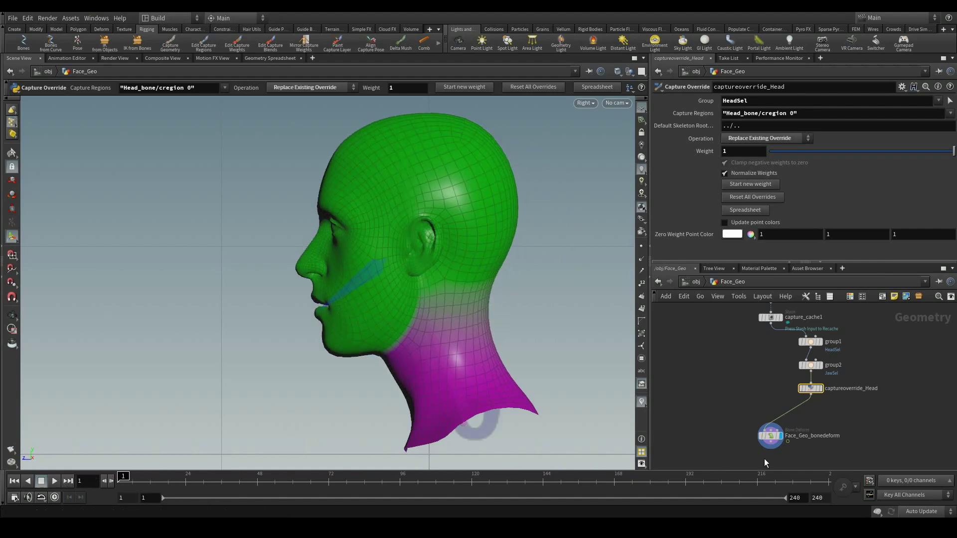
- Insert a Capture Layer Paint node between captureoverride_Head and Face_Geo_bonedeform, and leave it selected
key("Tab")
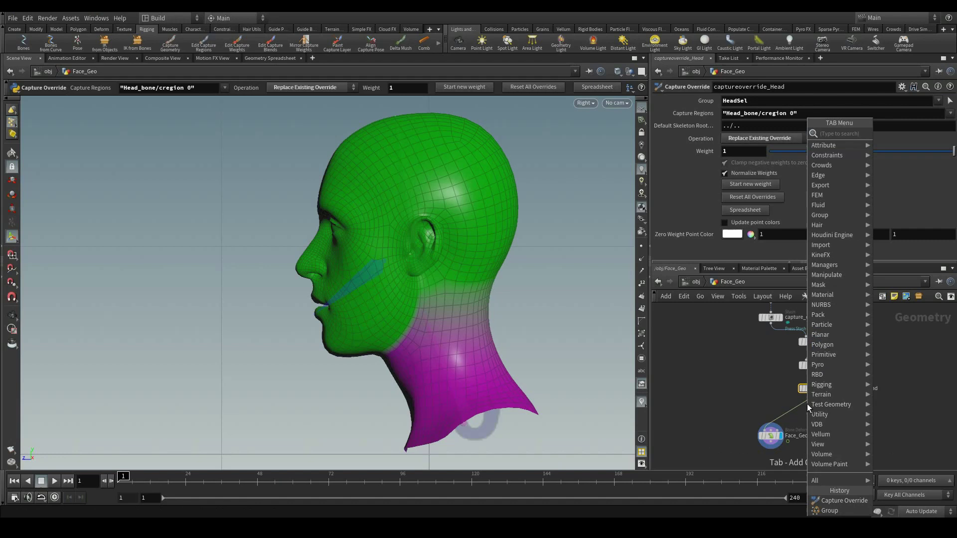
type("captur")
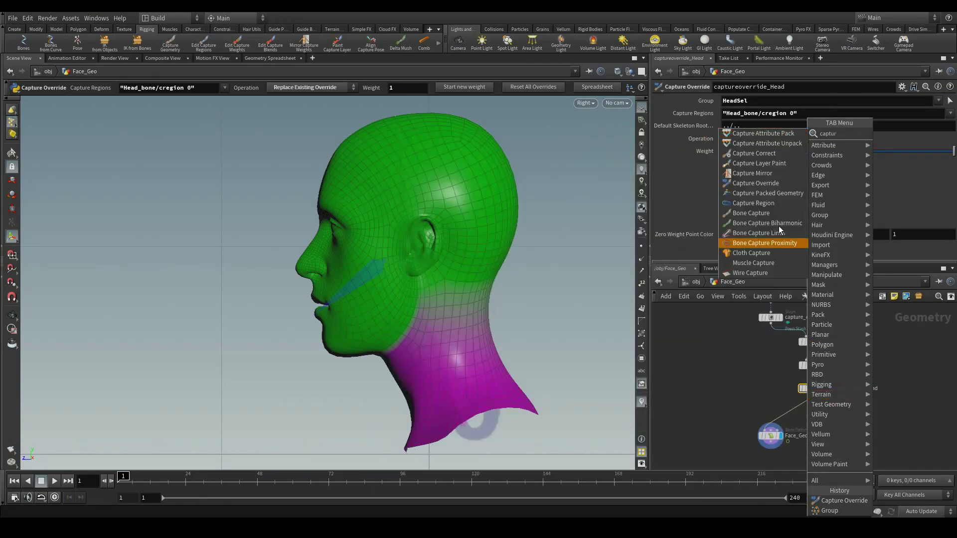
left_click(756, 164)
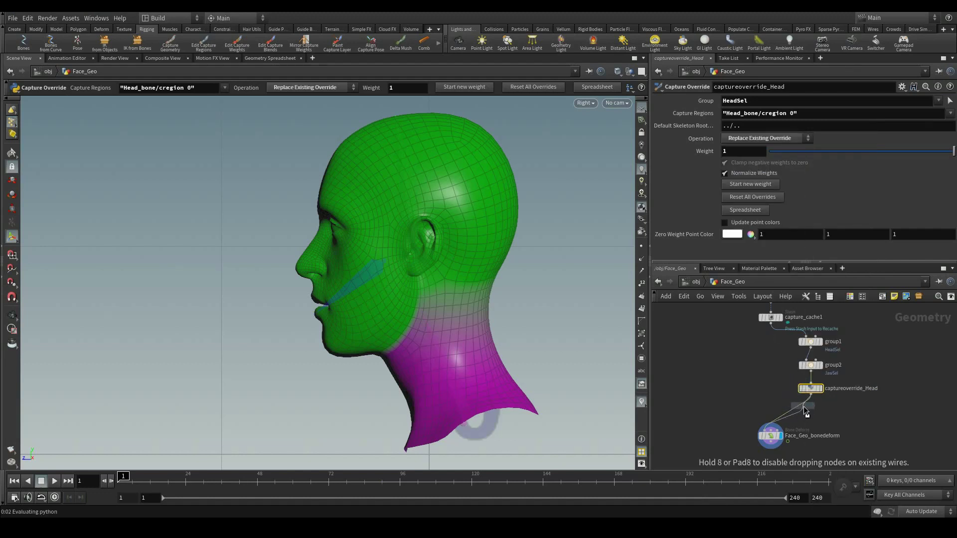
left_click(809, 406)
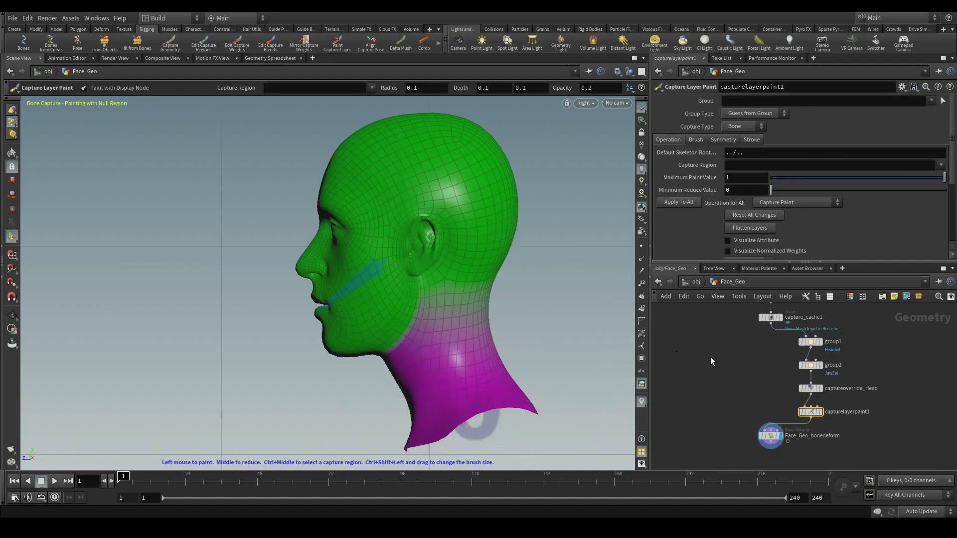
left_click(811, 389)
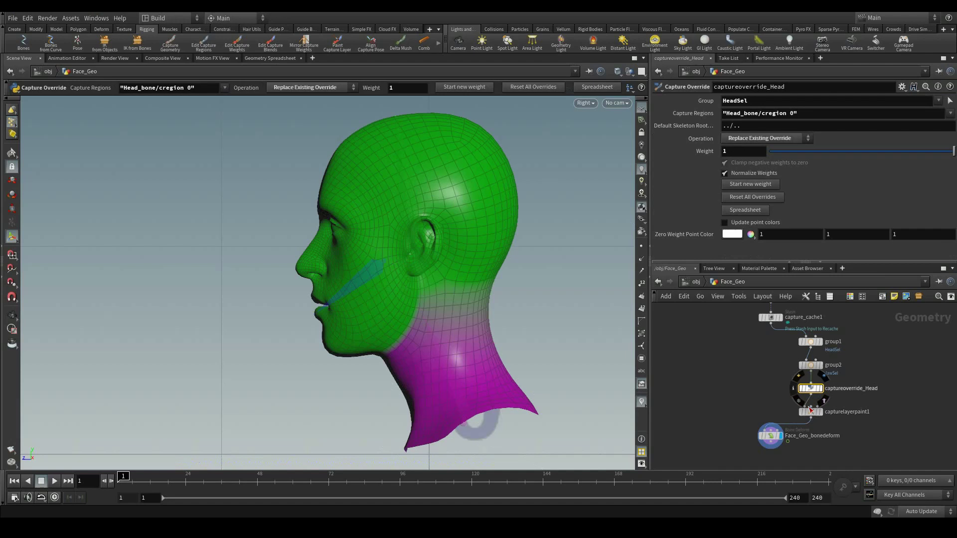
left_click(809, 411)
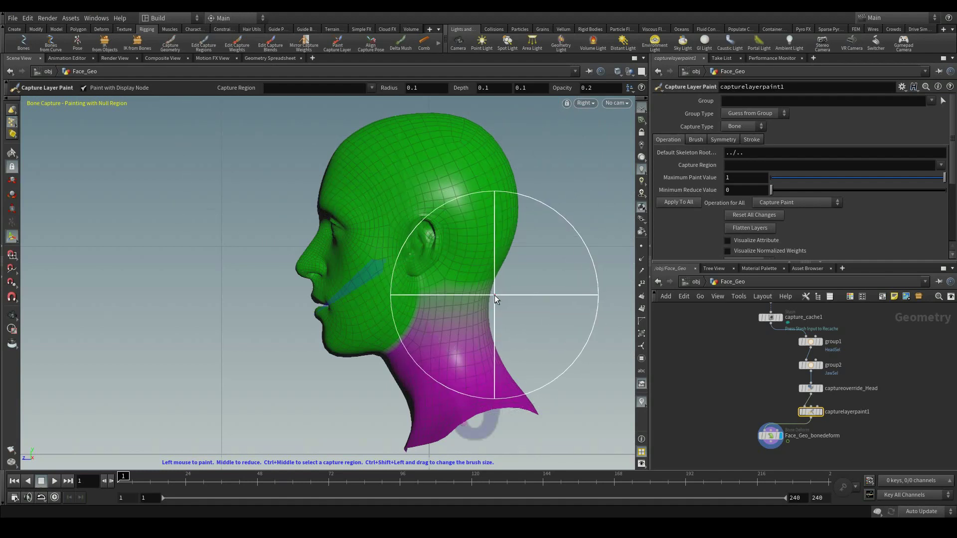
- At frame 15, set the paint brush's primary operation to Smooth Final and reduce its radius to about 0.01 for the neck area
left_click_drag(495, 295, 409, 297, "ctrl+shift")
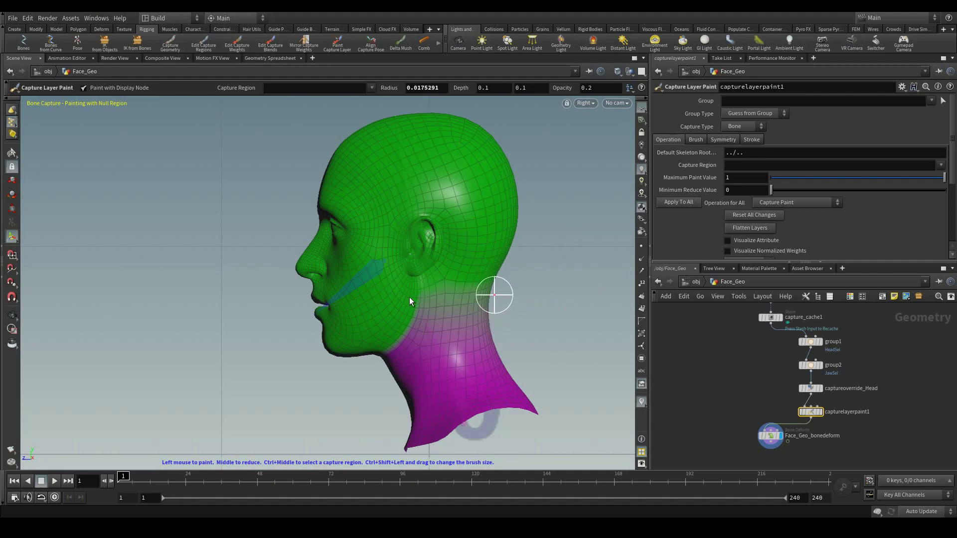
left_click(131, 480)
left_click_drag(134, 480, 159, 480)
right_click(545, 344)
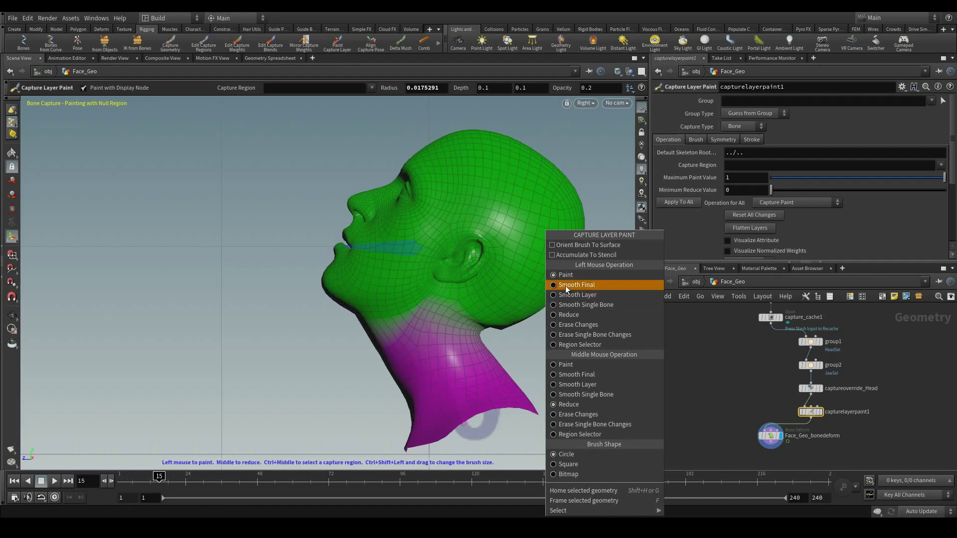
left_click(566, 286)
left_click_drag(500, 325, 487, 329, "ctrl+shift")
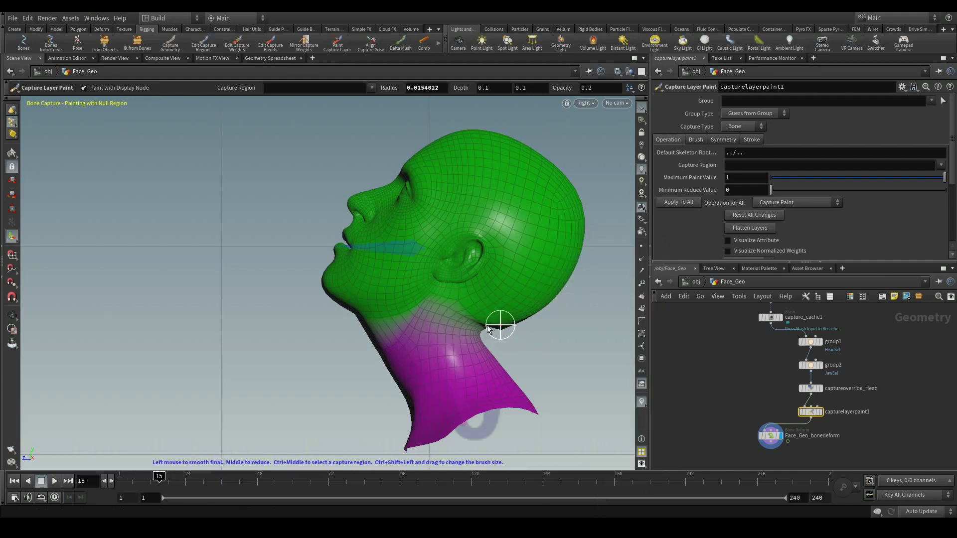
right_click_drag(446, 331, 708, 404, "alt")
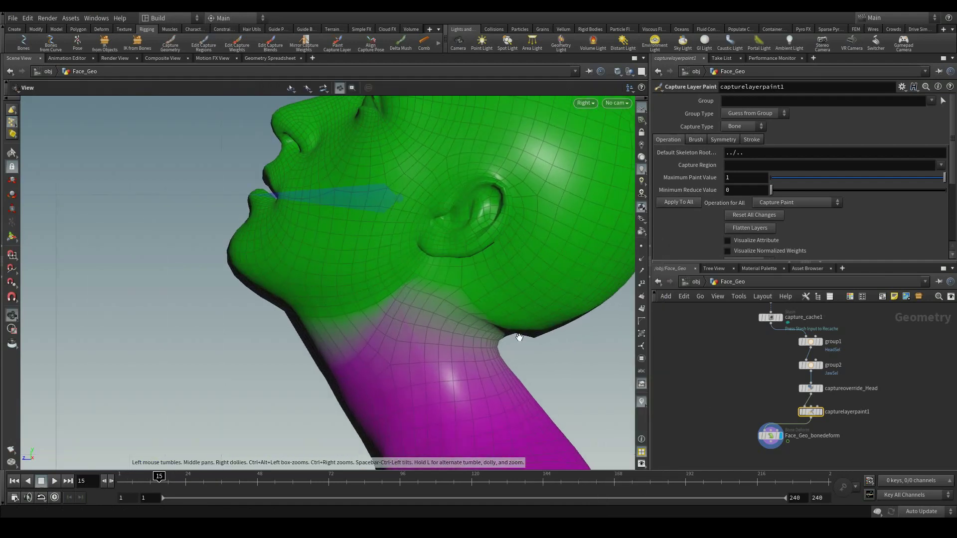
middle_click_drag(519, 338, 363, 243, "alt")
right_click_drag(363, 244, 661, 371, "alt")
key("Return")
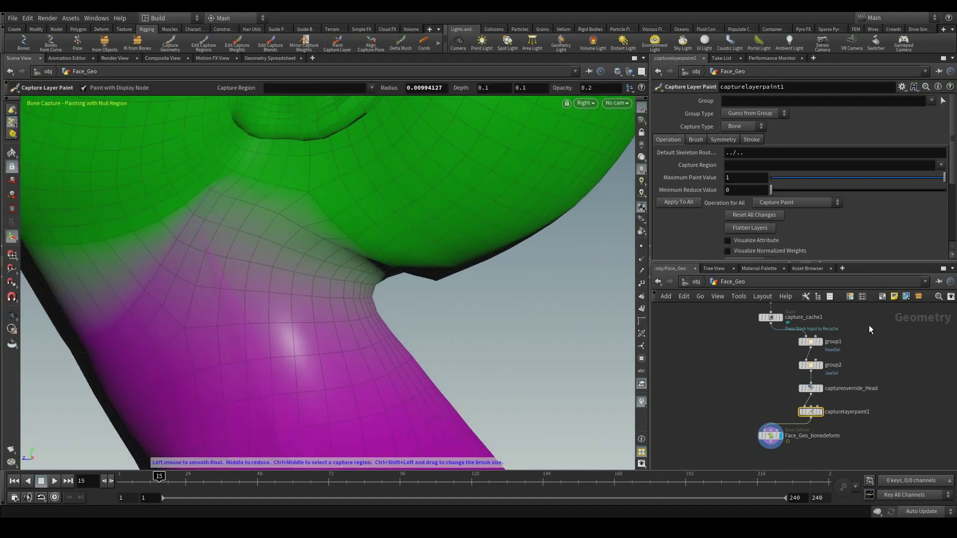
- Return to frame 1, turn on Reflective symmetry for capturelayerpaint1 and show the head from the front in perspective
left_click(730, 141)
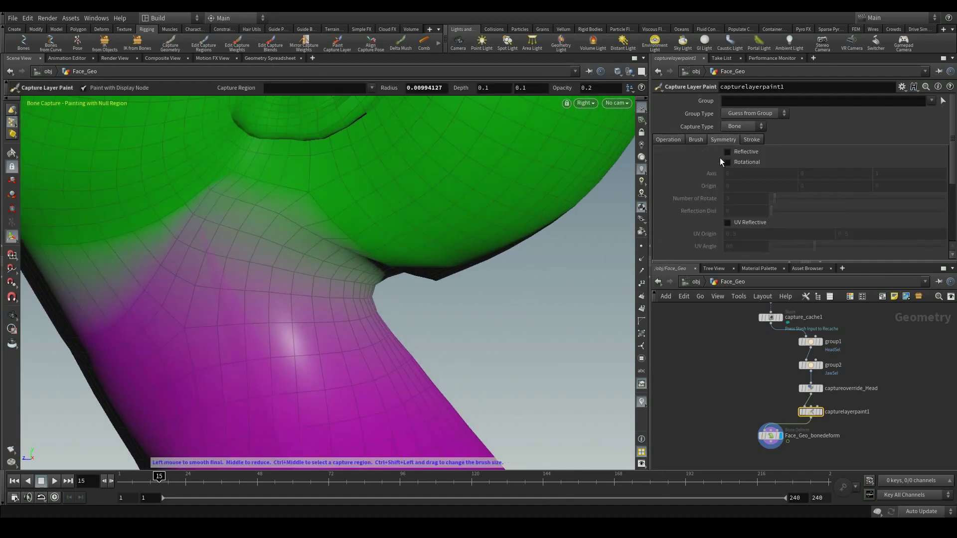
left_click_drag(144, 477, 123, 478)
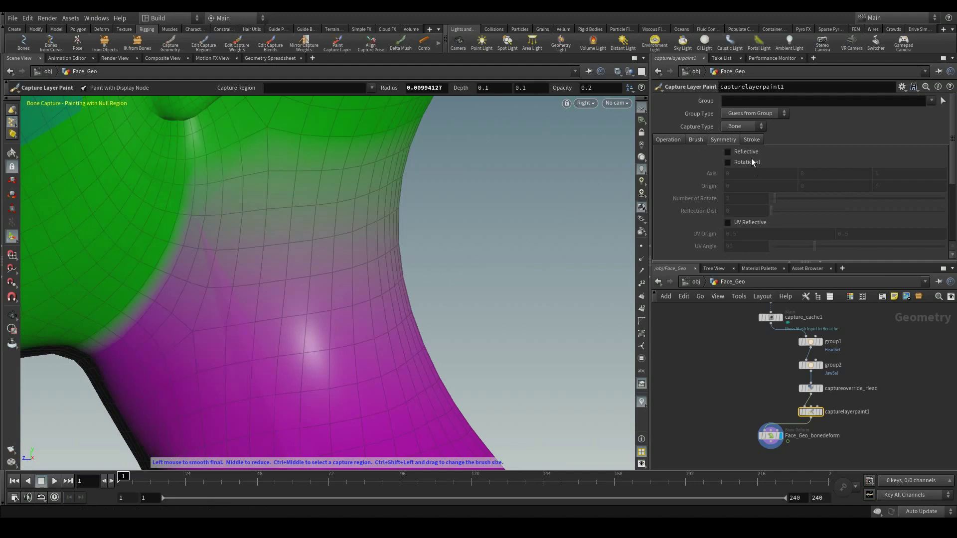
left_click(746, 150)
key("Escape")
scroll(492, 284, "down", 5)
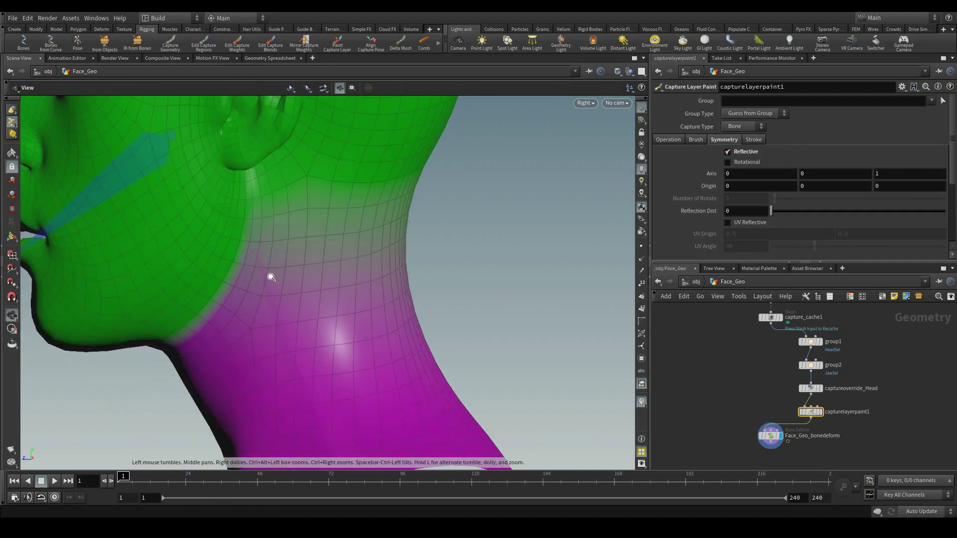
key("Return")
key("space+1")
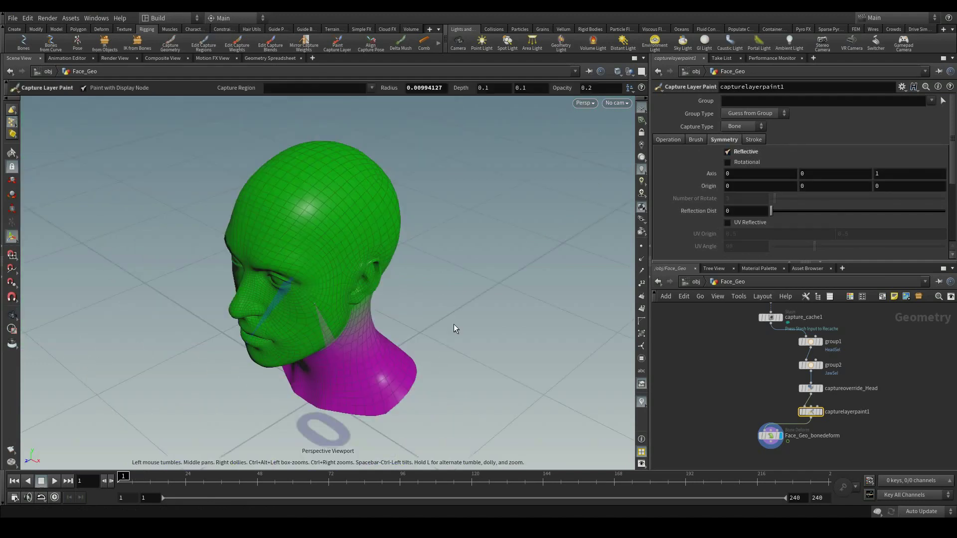
left_click_drag(18, 463, 93, 429, "alt")
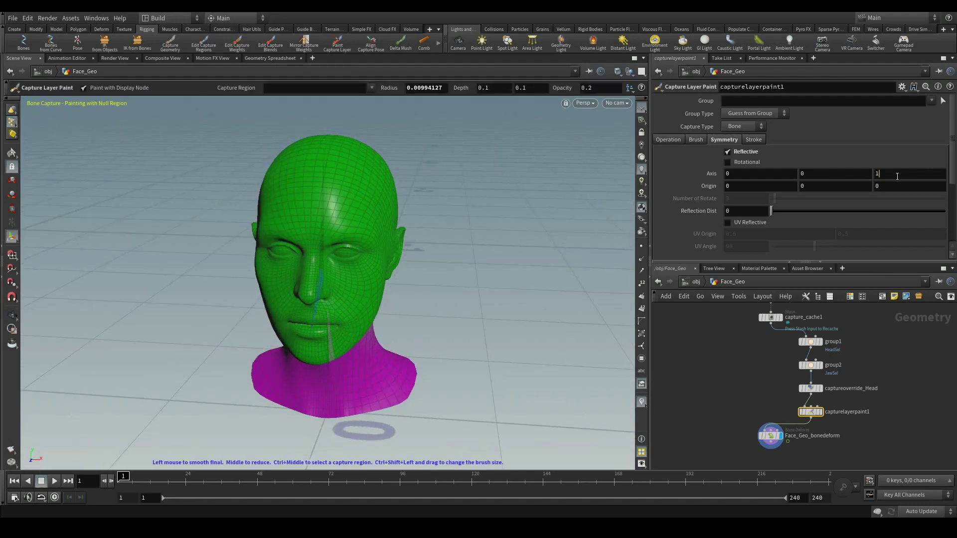
- Set capturelayerpaint1's reflective symmetry axis to 1, 0, 0
key("Return")
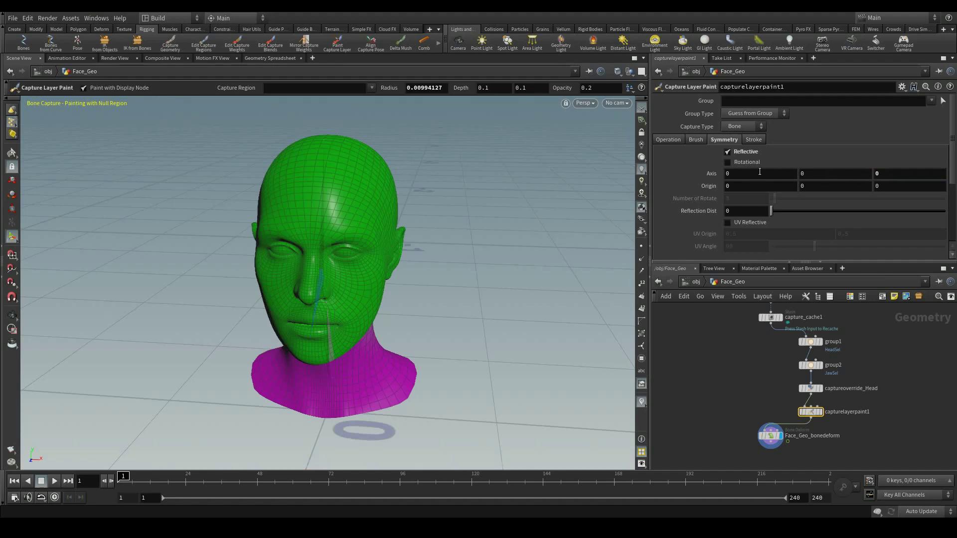
type("1")
key("Return")
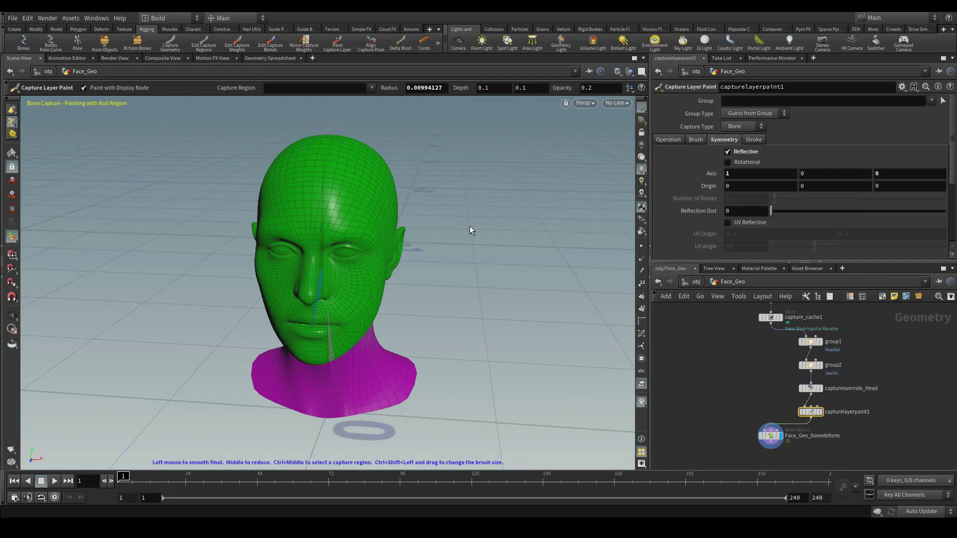
- Examine the neck and jaw deformation from the right side at frames 24 and 84, and return to frame 1
mouse_move(409, 222)
left_mouse_down("alt")
mouse_move(128, 208)
mouse_move(303, 201)
left_mouse_up("alt")
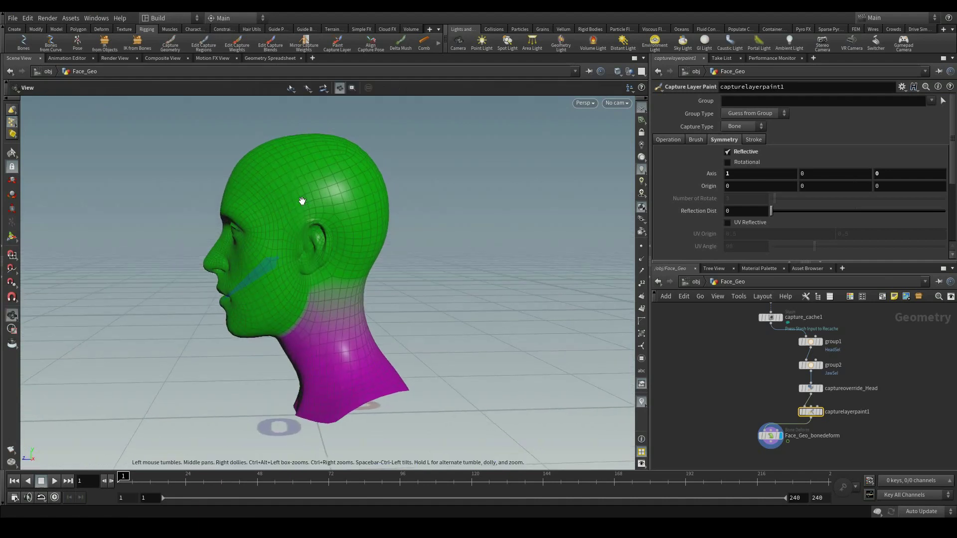
key("space+4")
right_click_drag(489, 281, 273, 199, "alt")
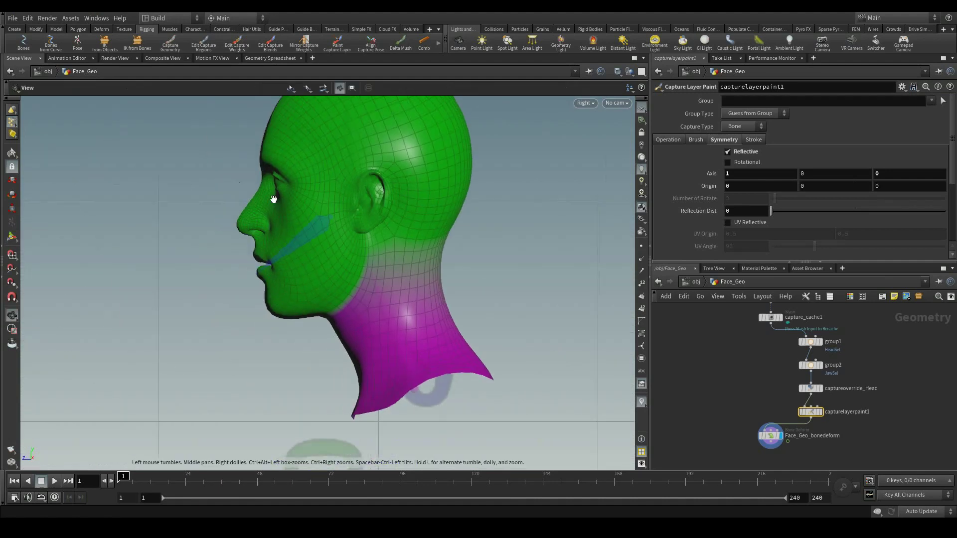
middle_click_drag(273, 200, 246, 242, "alt")
left_click_drag(123, 483, 186, 482)
right_click_drag(378, 310, 688, 423, "alt")
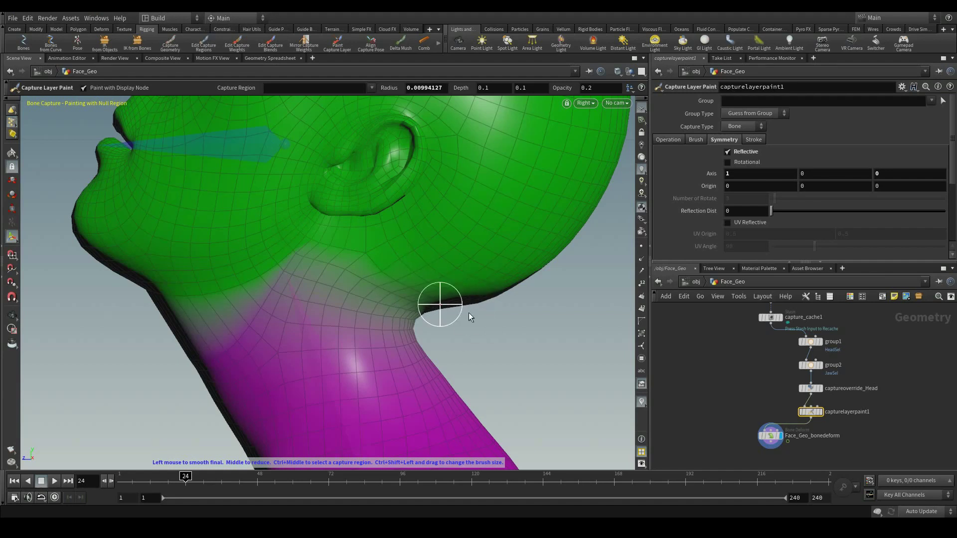
key("Escape")
scroll(364, 303, "down", 2)
mouse_move(187, 482)
left_mouse_down()
mouse_move(119, 483)
mouse_move(428, 499)
mouse_move(364, 499)
left_mouse_up()
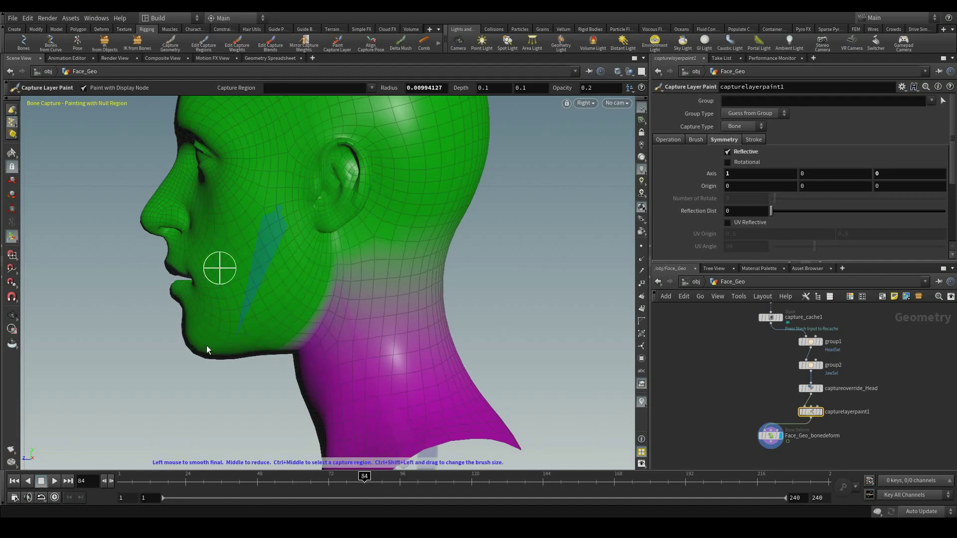
left_click_drag(365, 482, 121, 482)
- Insert a Capture Override node between captureoverride_Head and capturelayerpaint1, and name it captureoverride_Jaw
mouse_move(867, 420)
middle_mouse_down()
mouse_move(890, 388)
mouse_move(853, 419)
mouse_move(881, 411)
middle_mouse_up()
scroll(853, 386, "up", 2)
left_click_drag(855, 442, 822, 394)
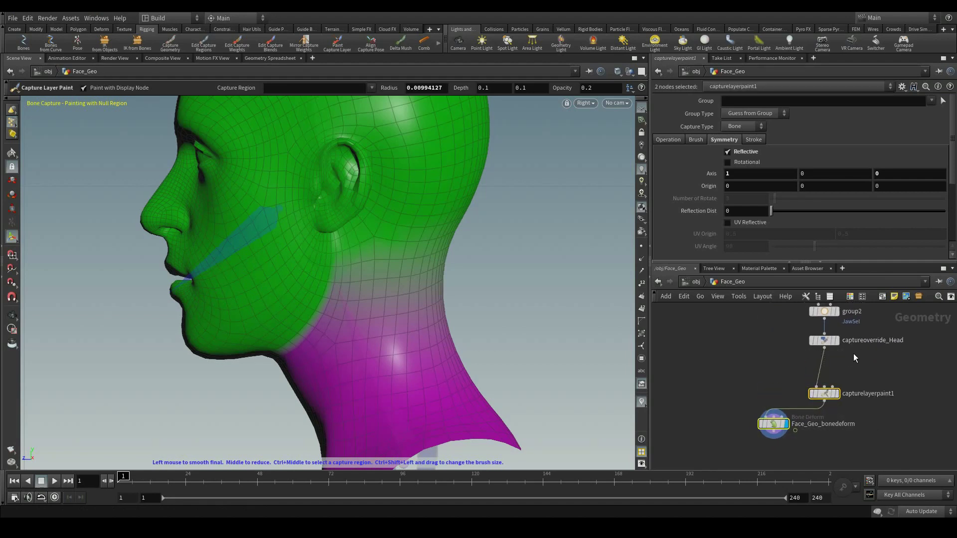
key("Tab")
left_click(891, 501)
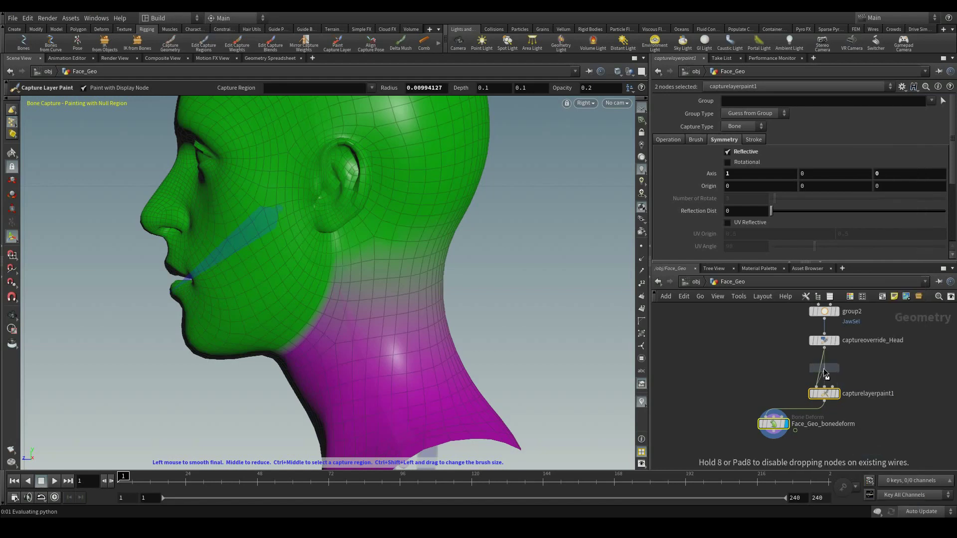
left_click(825, 374)
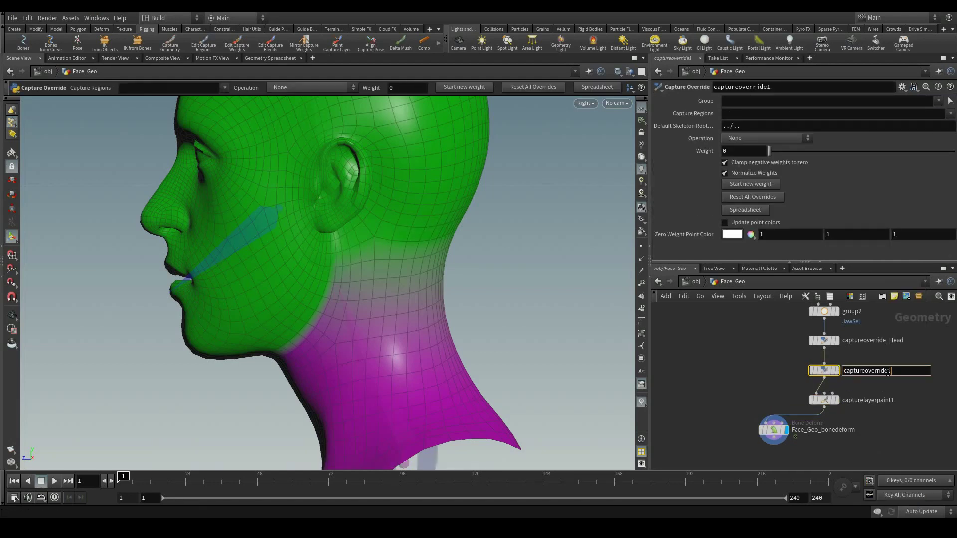
type("w")
key("Return")
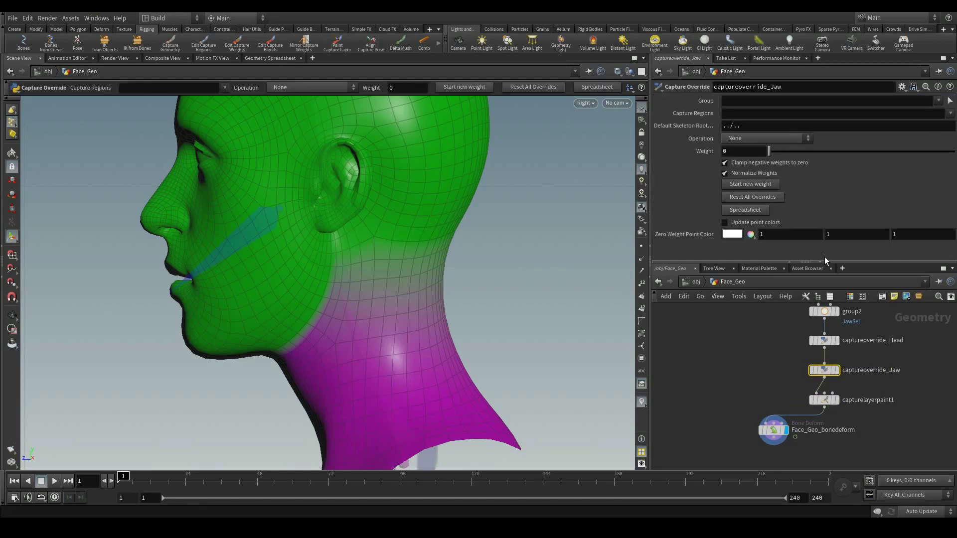
- Set captureoverride_Jaw's capture region to Jaw_bone/cregion 0 and its group to JawSel
left_click(949, 114)
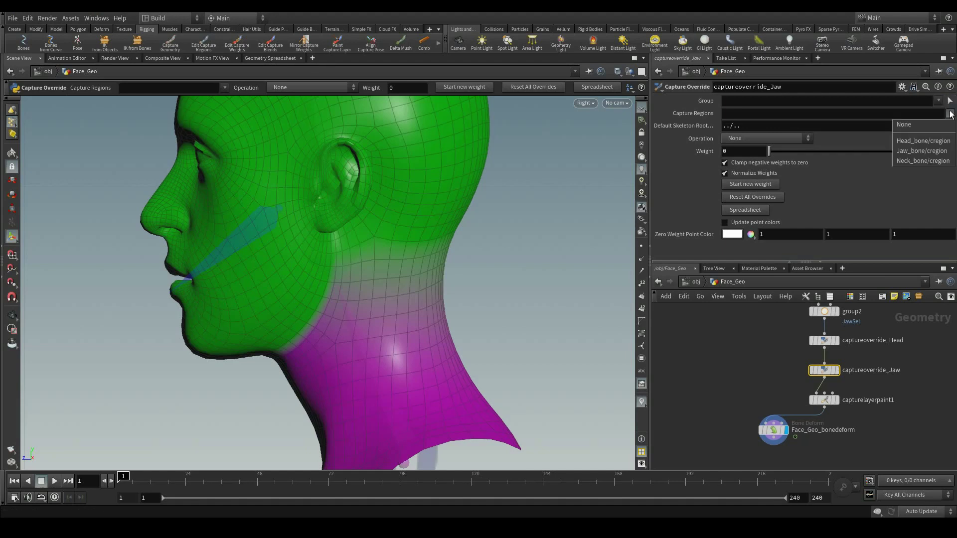
left_click(937, 152)
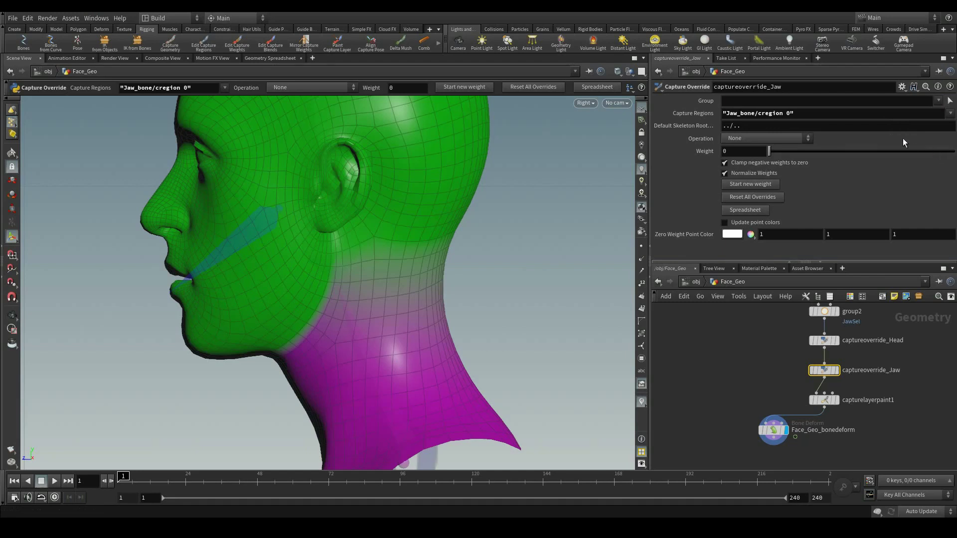
left_click(938, 100)
left_click(928, 122)
- For capturelayerpaint1, show Head_bone/cregion 0 as the capture region, and switch it to Jaw_bone/cregion 0
left_click(824, 399)
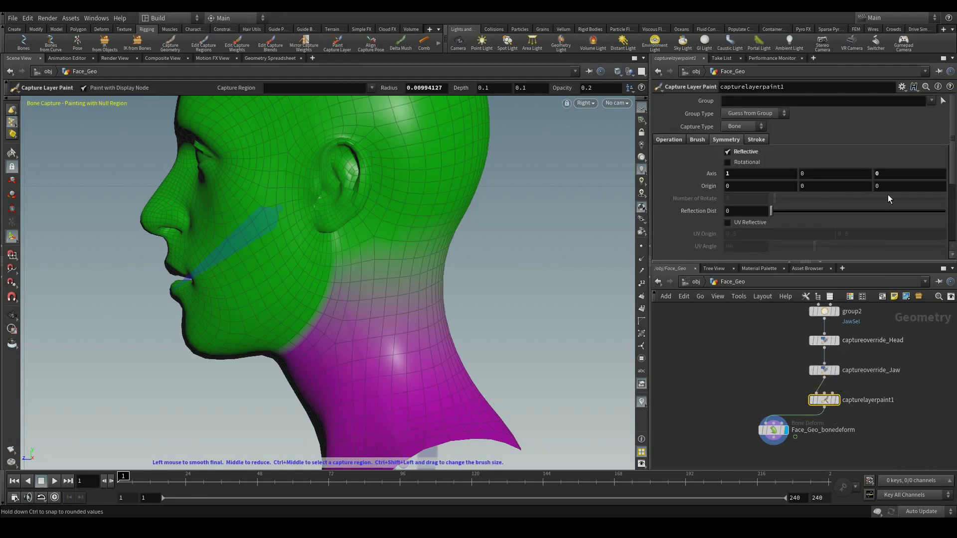
left_click_drag(951, 165, 951, 162)
left_click(677, 138)
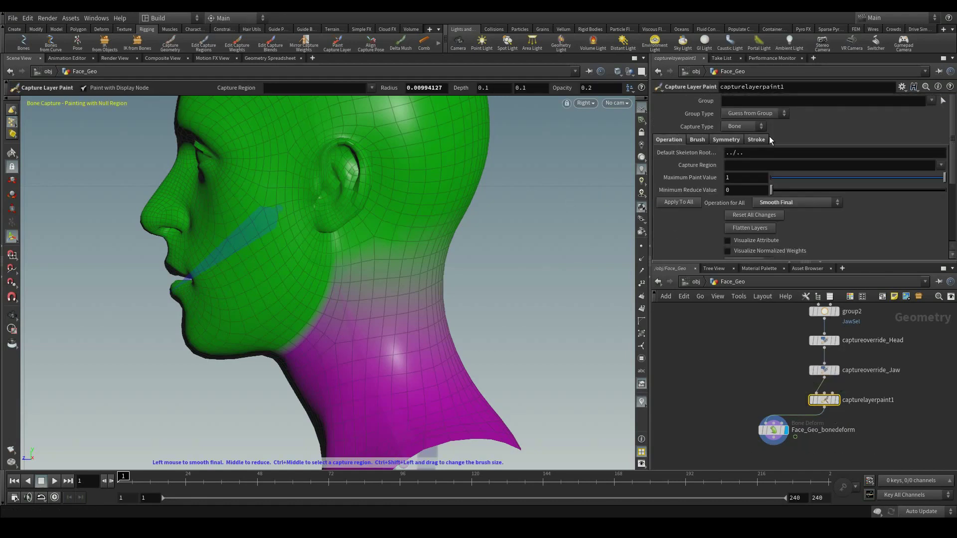
left_click(940, 165)
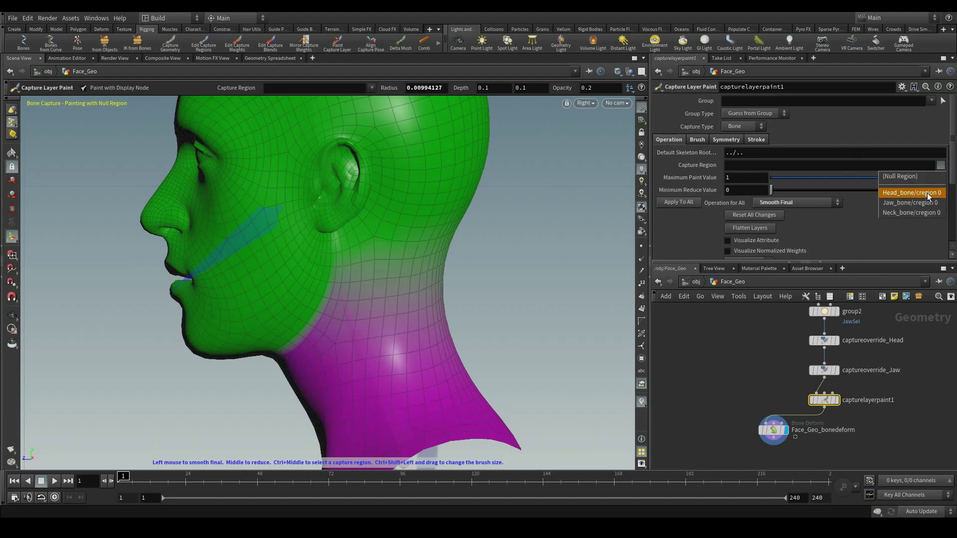
left_click(927, 193)
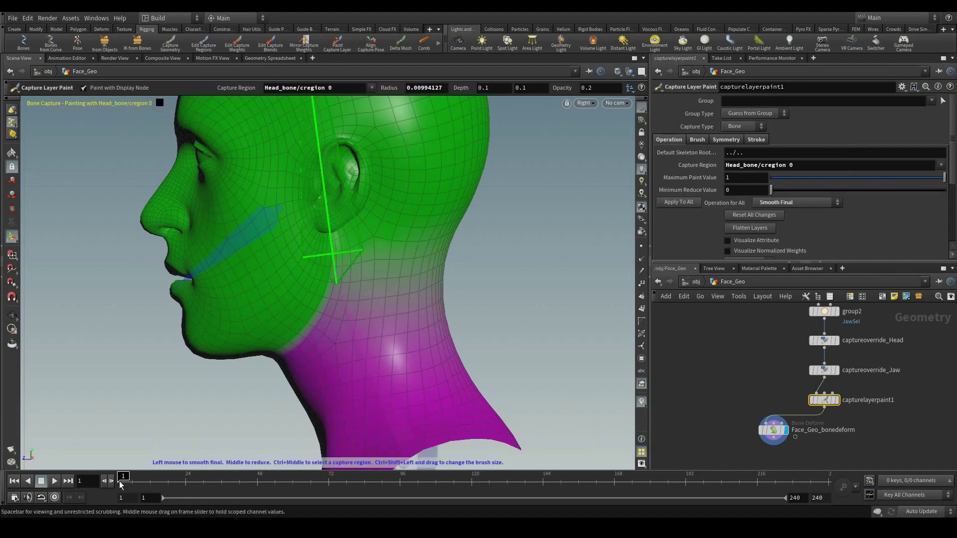
left_click_drag(120, 483, 24, 484)
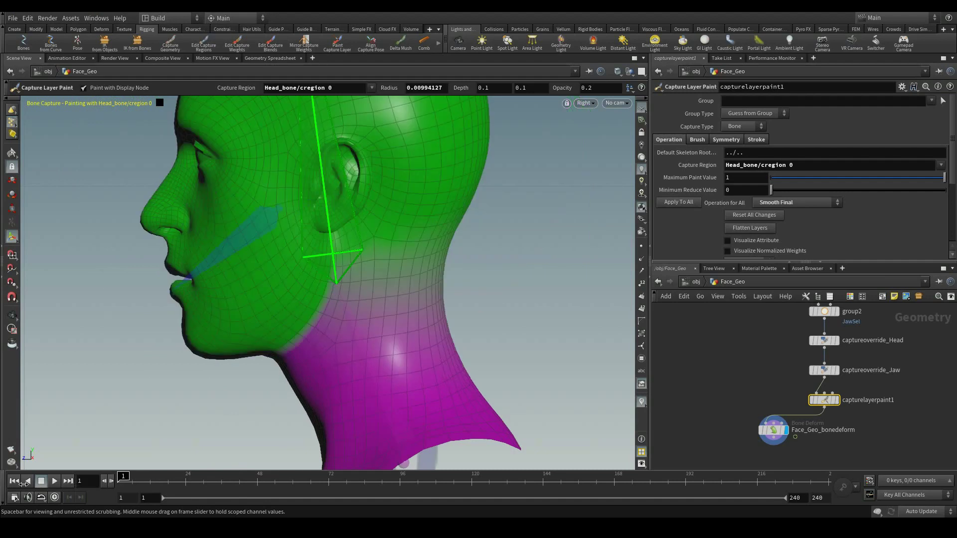
left_click(943, 166)
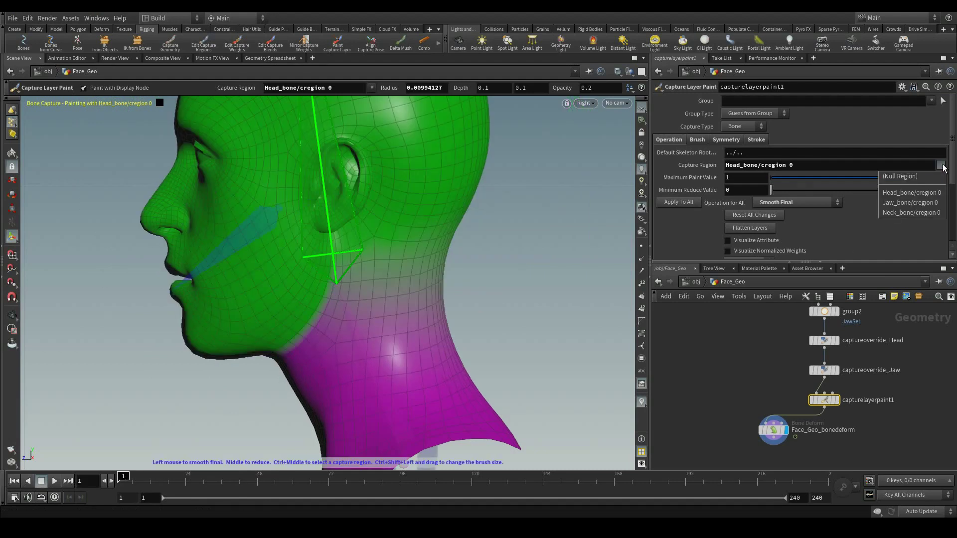
left_click(930, 204)
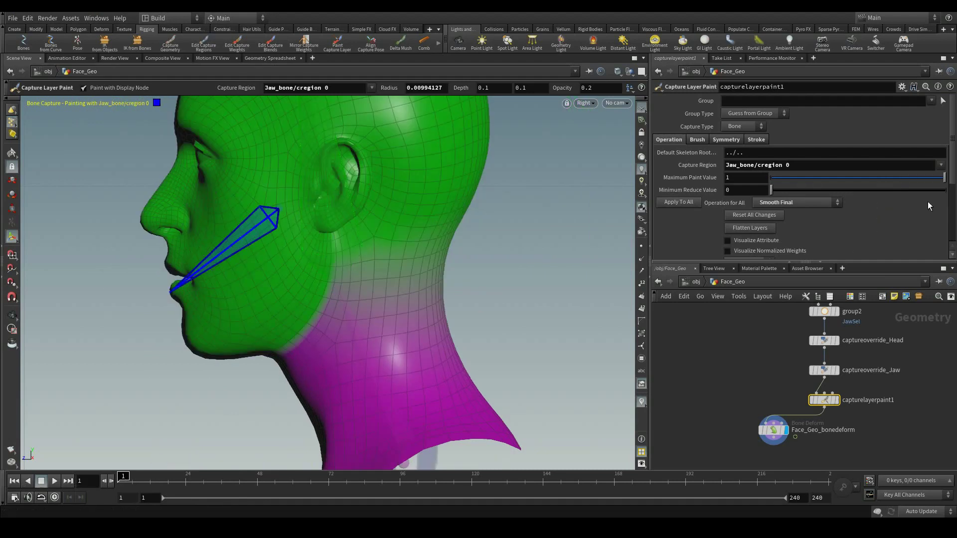
- Set captureoverride_Jaw to Replace Existing Override with weight 1, and test the jaw motion by scrubbing to frame 96
left_click(873, 369)
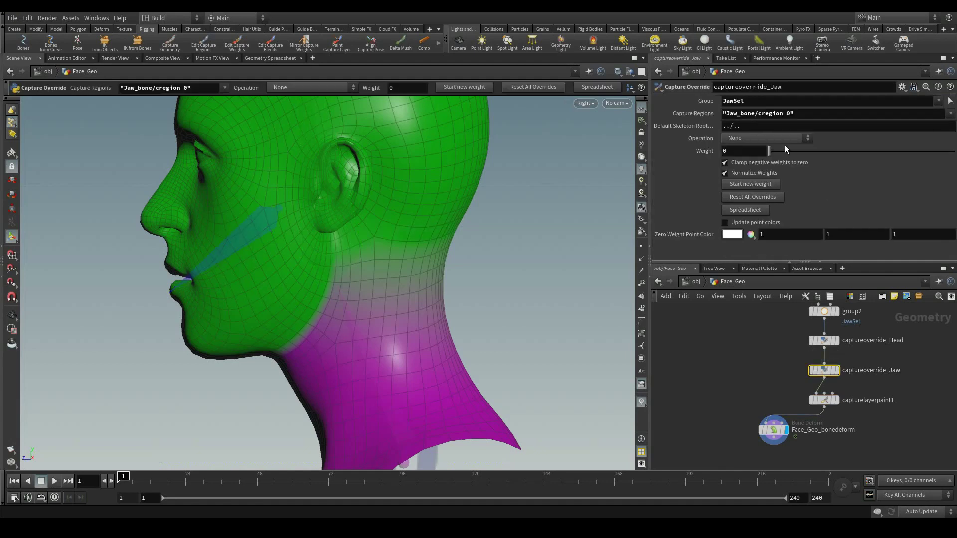
left_click(770, 139)
left_click(765, 157)
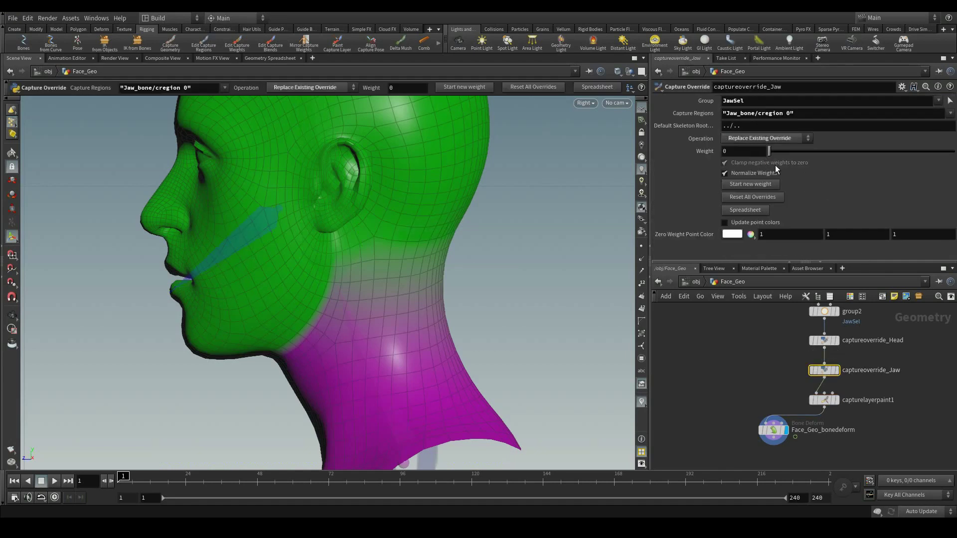
left_click_drag(873, 159, 955, 155)
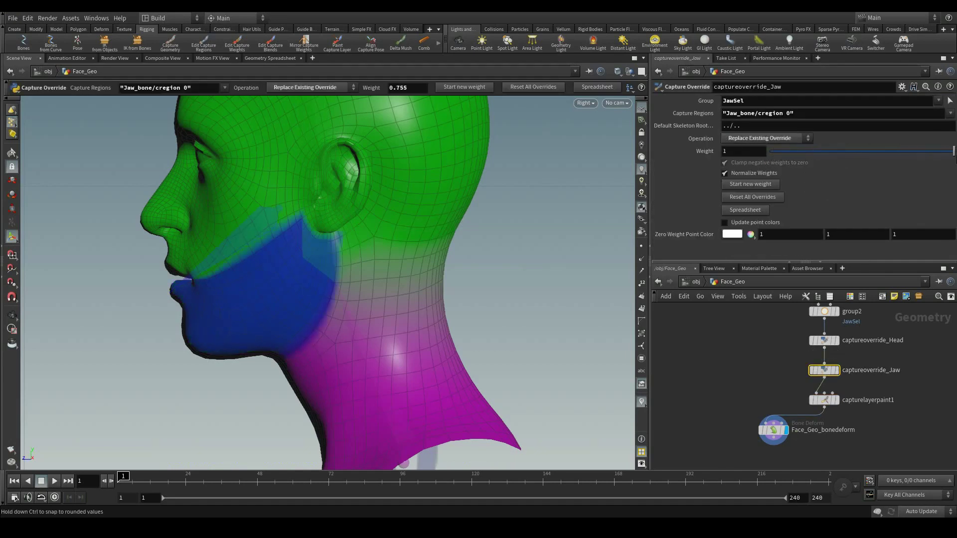
left_click_drag(123, 477, 408, 498)
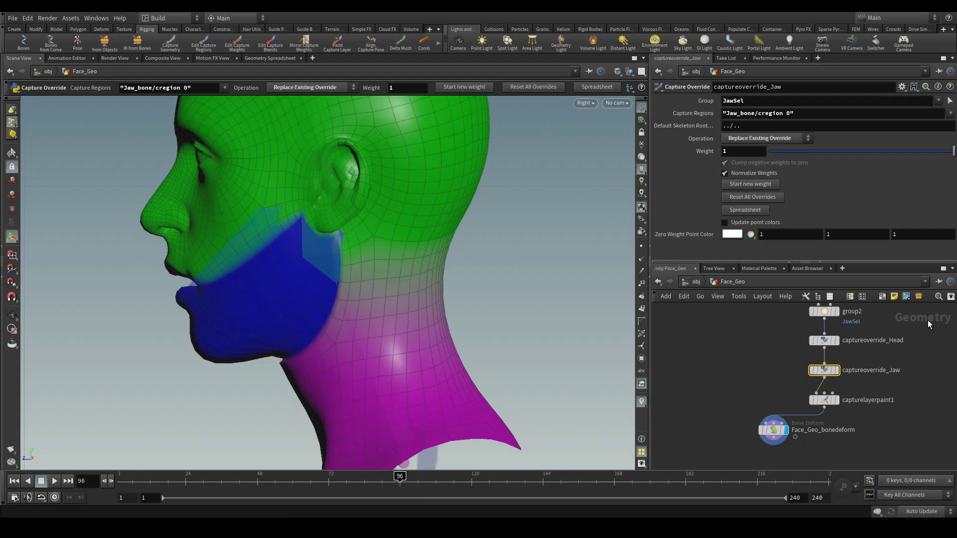
- With capturelayerpaint1 active at frame 14, pick the head region and the jaw region on the mesh, leaving Jaw_bone/cregion 0 as the paint region
left_click(825, 401)
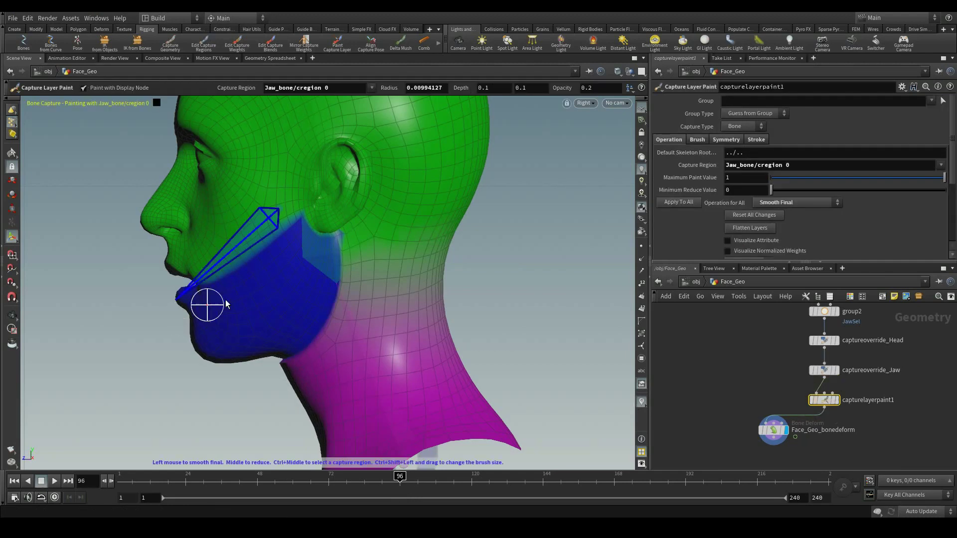
right_click_drag(232, 278, 285, 238, "alt")
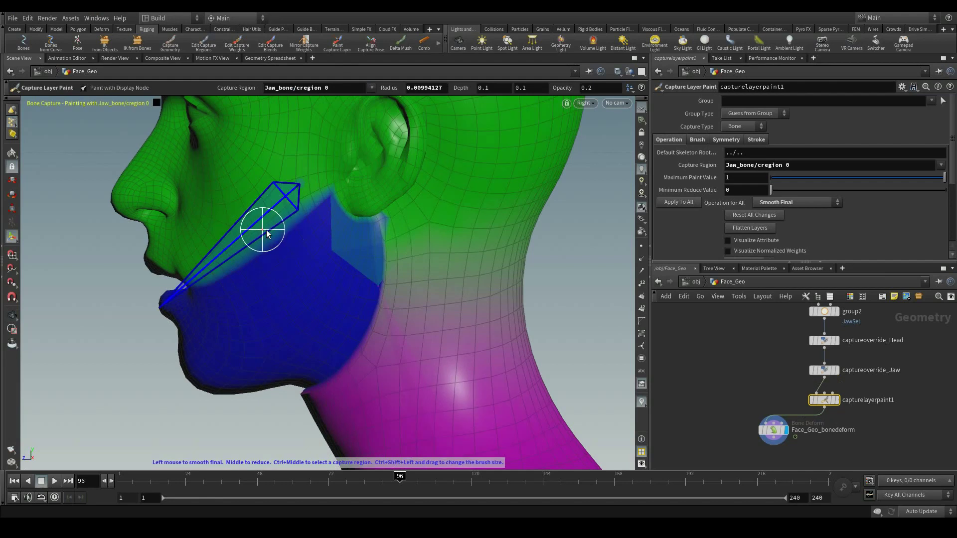
key("Escape")
scroll(425, 243, "down", 5)
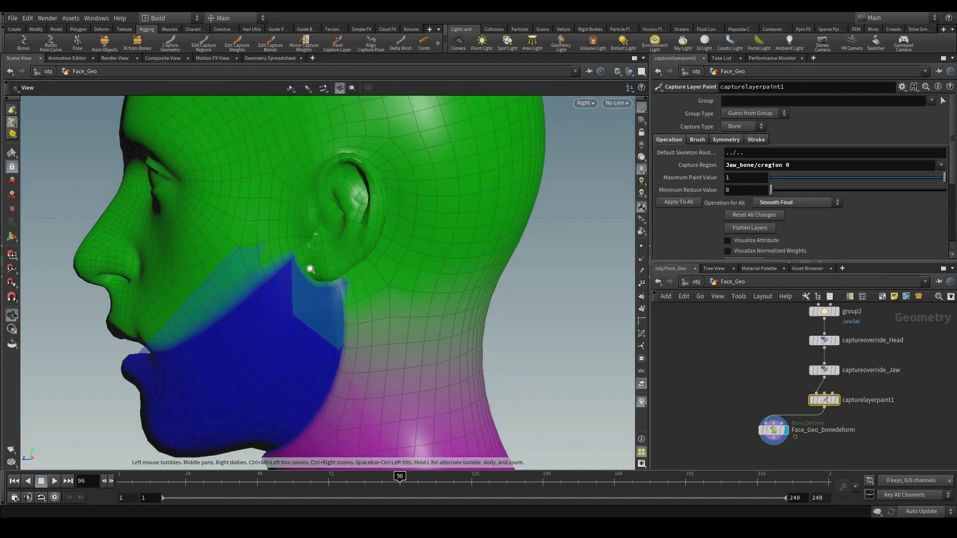
key("Return")
left_click_drag(401, 479, 156, 480)
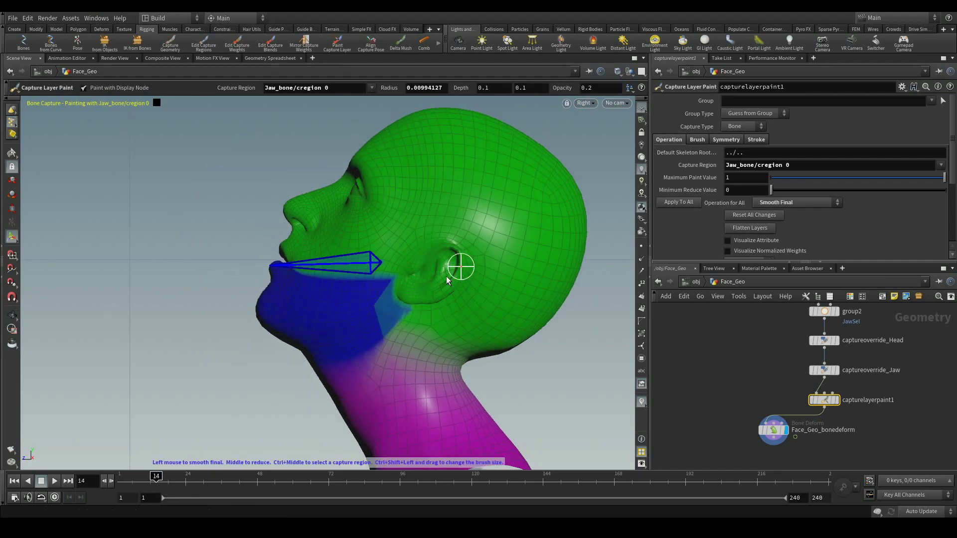
middle_click(430, 306, "ctrl")
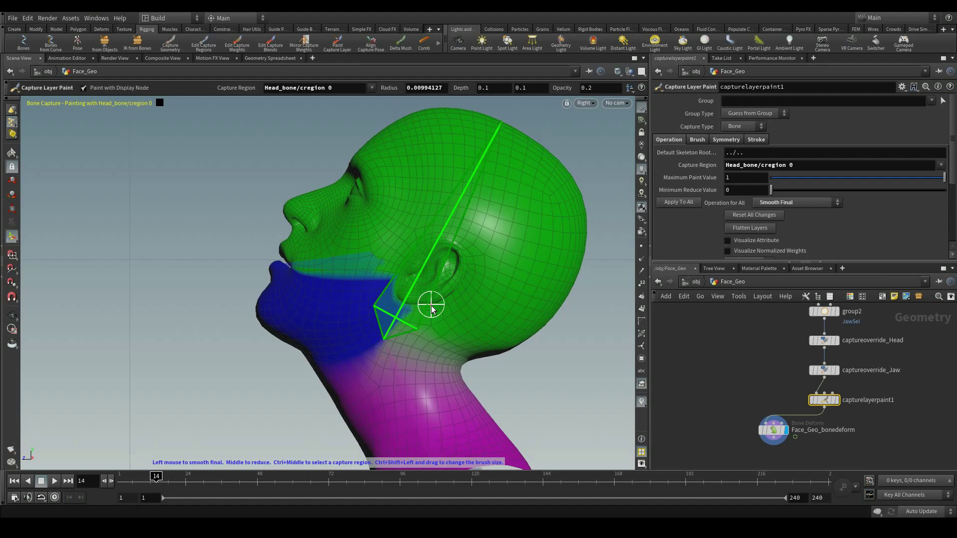
middle_click(338, 270, "ctrl")
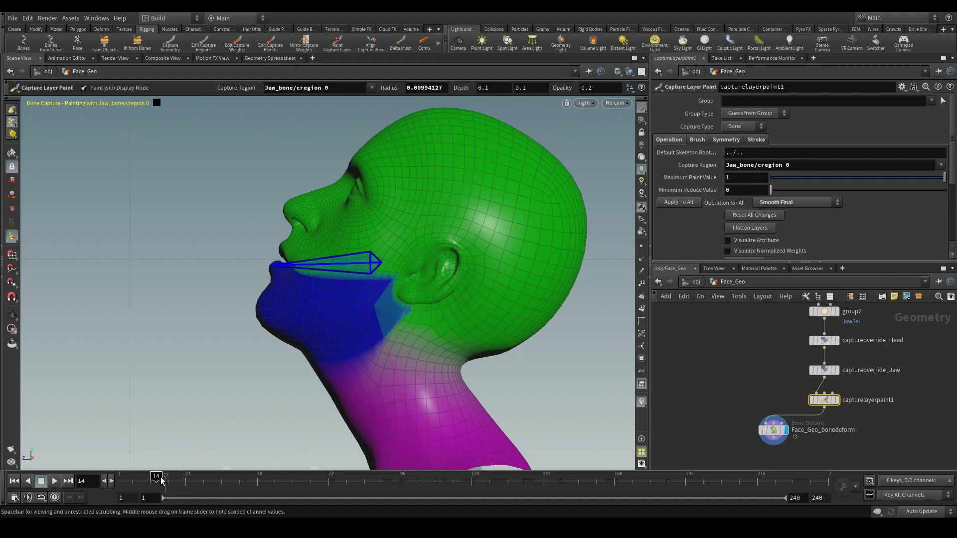
- Scrub to frame 33, choose Smooth Final as the brush's primary operation, and bring the underside of the jaw into close view
mouse_move(160, 479)
left_mouse_down()
mouse_move(297, 481)
mouse_move(162, 484)
mouse_move(249, 486)
mouse_move(216, 487)
left_mouse_up()
right_click(574, 250)
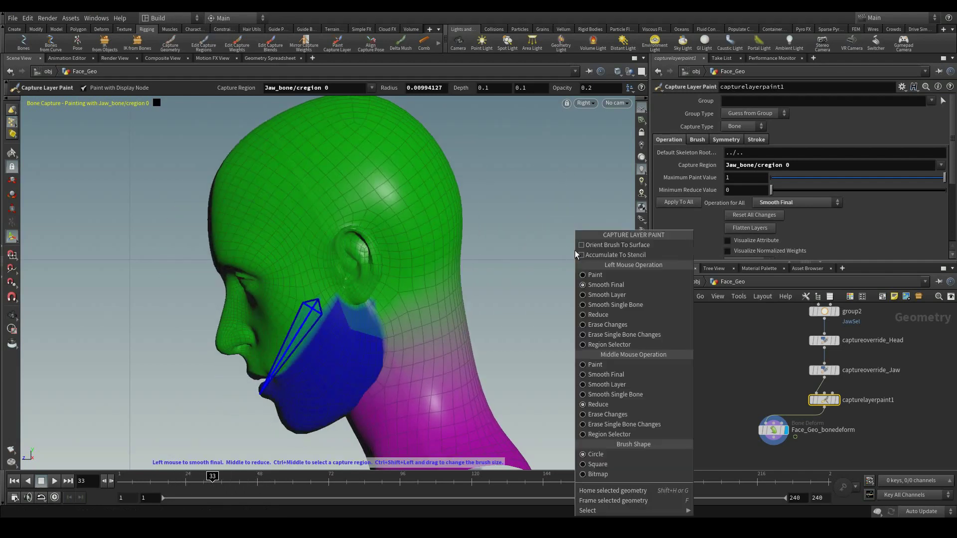
left_click(593, 285)
middle_click_drag(533, 282, 588, 152, "alt")
right_click_drag(588, 152, 536, 309, "alt")
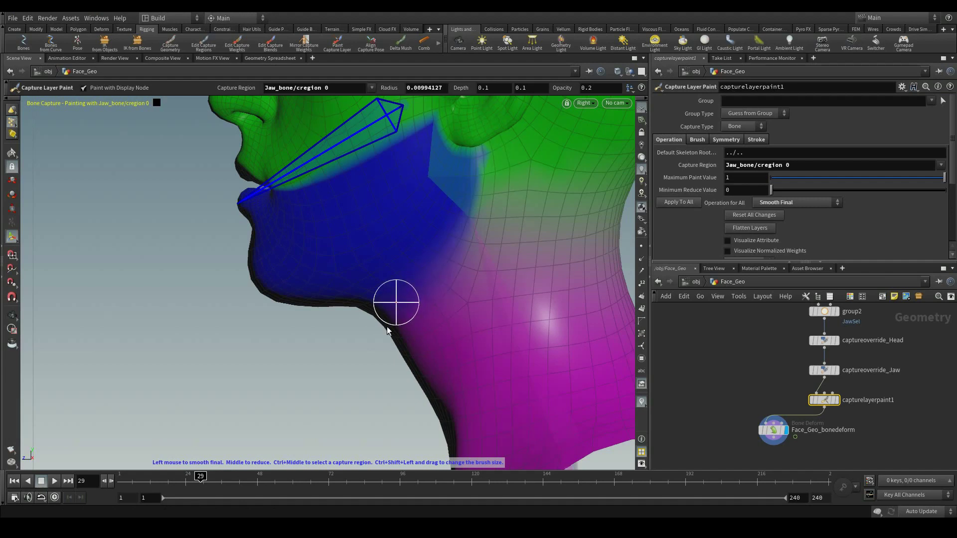
- At frame 68, smooth the jaw weight border around the mouth corner and cheek, and undo the last brush stroke
mouse_move(201, 485)
left_mouse_down()
mouse_move(148, 487)
mouse_move(343, 486)
mouse_move(308, 486)
left_mouse_up()
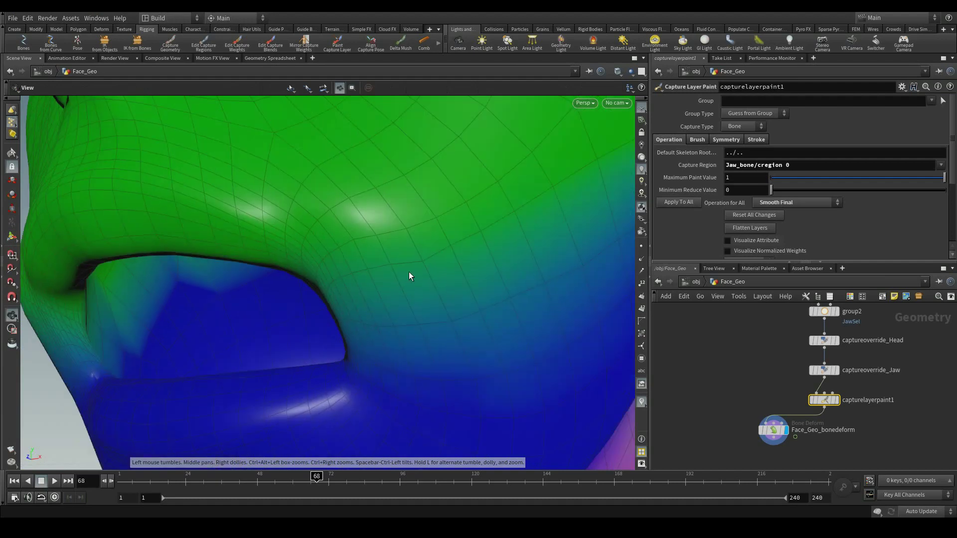
key("Return")
key("ctrl+z")
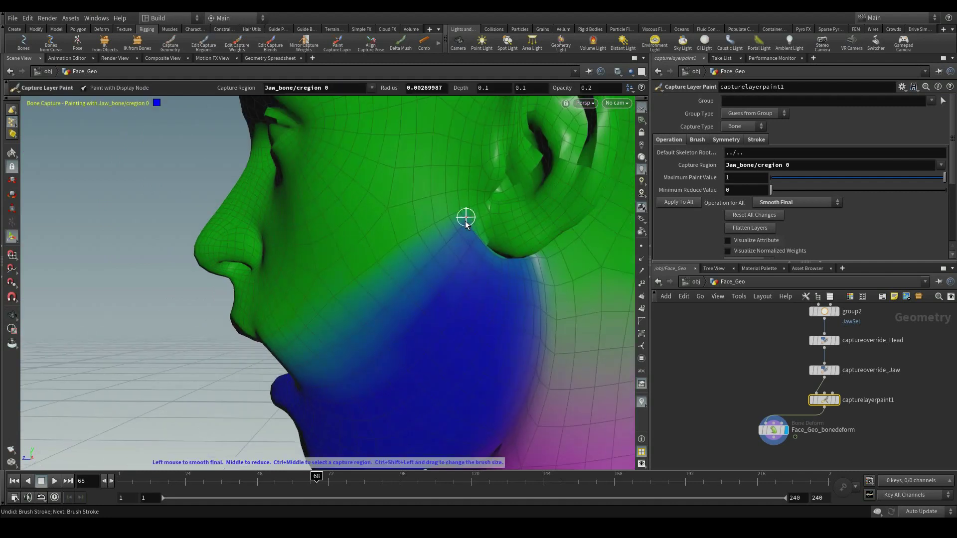
- Move to frame 93 and enlarge the smoothing brush radius to about 0.01 for the border between jaw and neck
left_click_drag(316, 477, 391, 476)
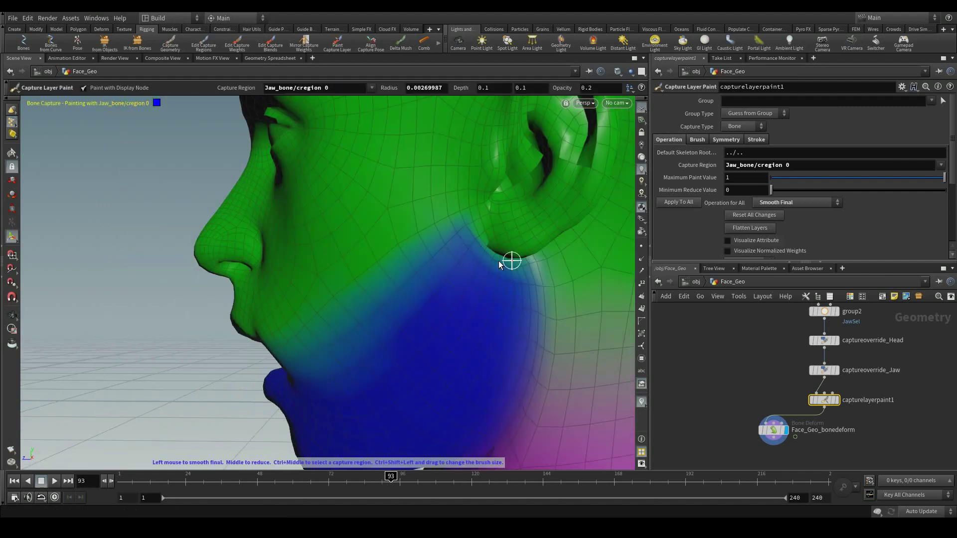
middle_click_drag(494, 302, 470, 218, "alt")
scroll(470, 218, "down", 1, "alt")
left_click_drag(473, 287, 539, 290, "ctrl+shift")
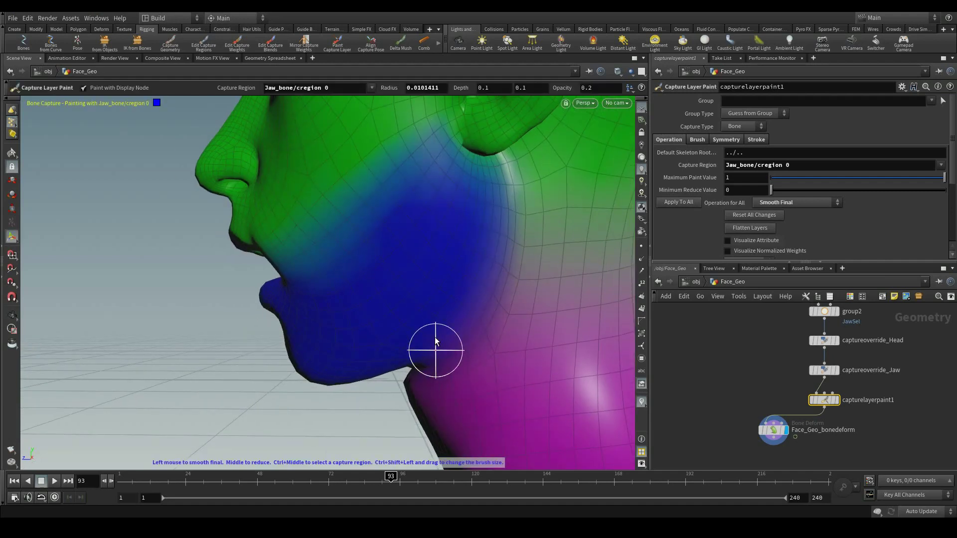
- Move to frame 91 and make Neck_bone/cregion 0 the paint region for the border under the jaw
left_click_drag(435, 344, 430, 328, "alt")
middle_click_drag(410, 329, 409, 246, "alt")
scroll(409, 247, "up", 3, "alt")
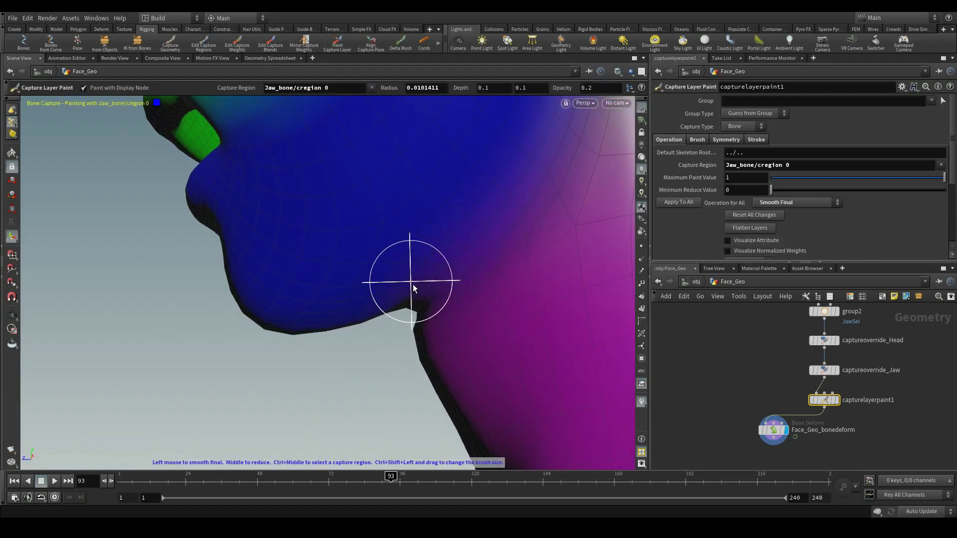
left_click_drag(415, 326, 401, 286, "alt")
left_click_drag(425, 321, 416, 331, "alt")
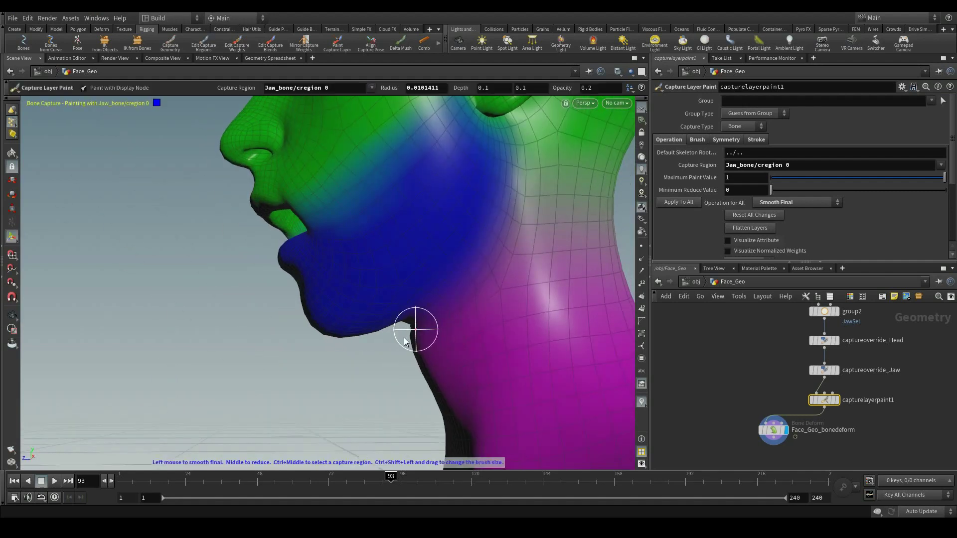
mouse_move(399, 477)
left_mouse_down()
mouse_move(415, 477)
mouse_move(383, 481)
left_mouse_up()
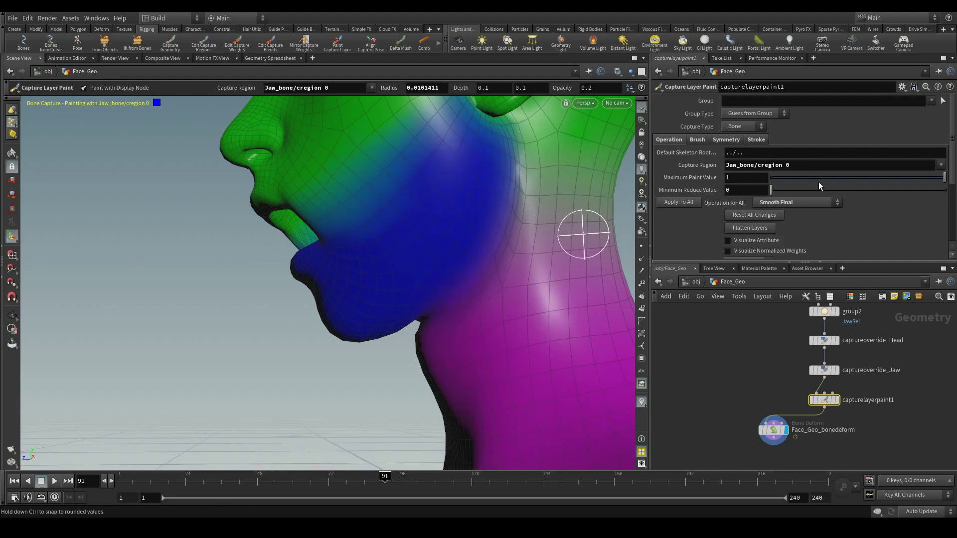
left_click(941, 164)
middle_click(511, 186, "ctrl")
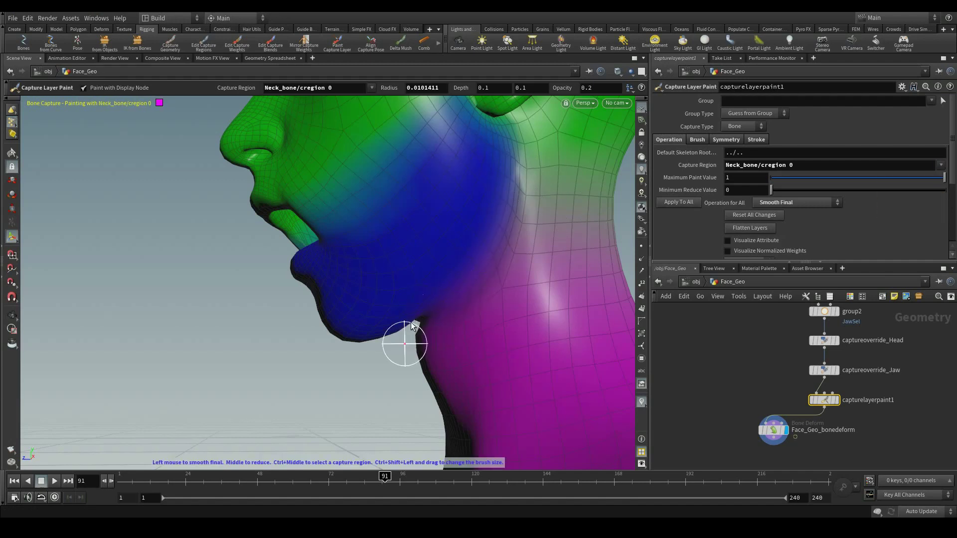
- Scrub to frame 89 and bring the border between jaw and neck into close view from the side
mouse_move(419, 317)
left_mouse_down("alt")
mouse_move(451, 297)
mouse_move(451, 309)
mouse_move(448, 302)
left_mouse_up("alt")
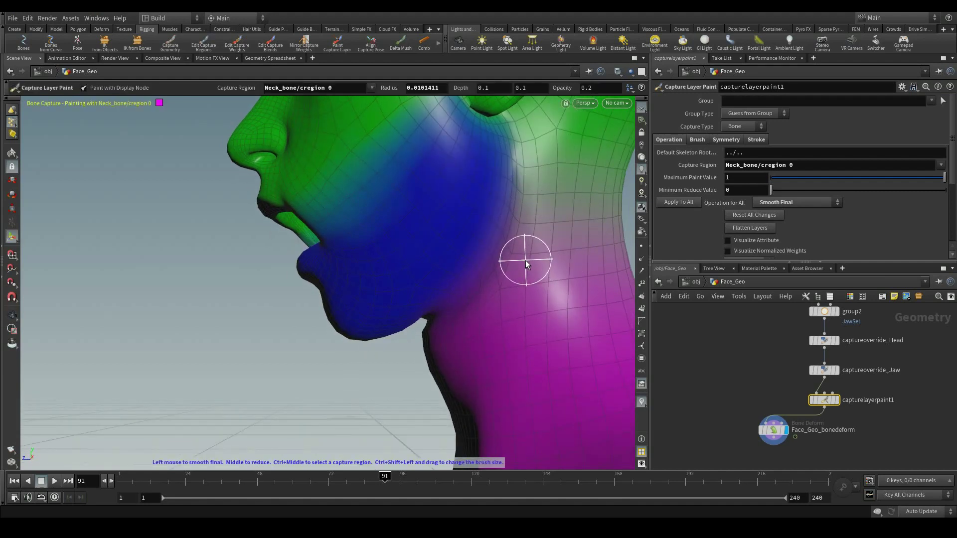
key("Escape")
left_click_drag(451, 318, 456, 301)
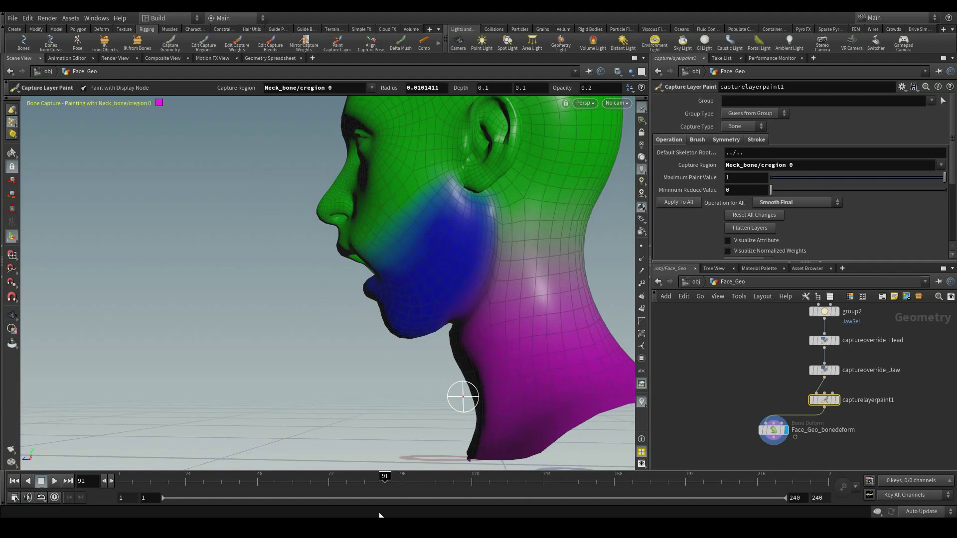
mouse_move(385, 482)
left_mouse_down()
mouse_move(340, 483)
mouse_move(425, 498)
mouse_move(379, 500)
left_mouse_up()
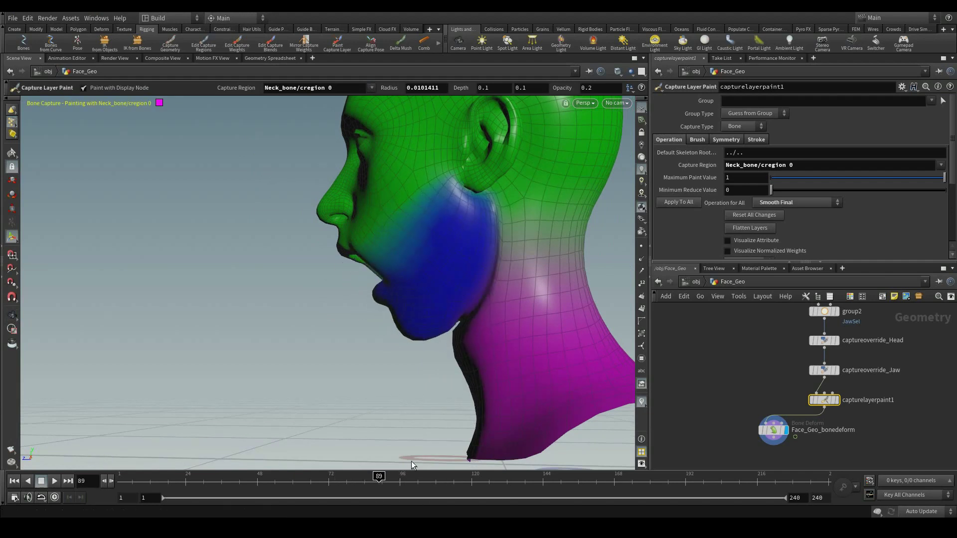
right_click_drag(437, 238, 638, 309, "alt")
middle_click_drag(477, 240, 462, 209, "alt")
right_click_drag(462, 210, 521, 233, "alt")
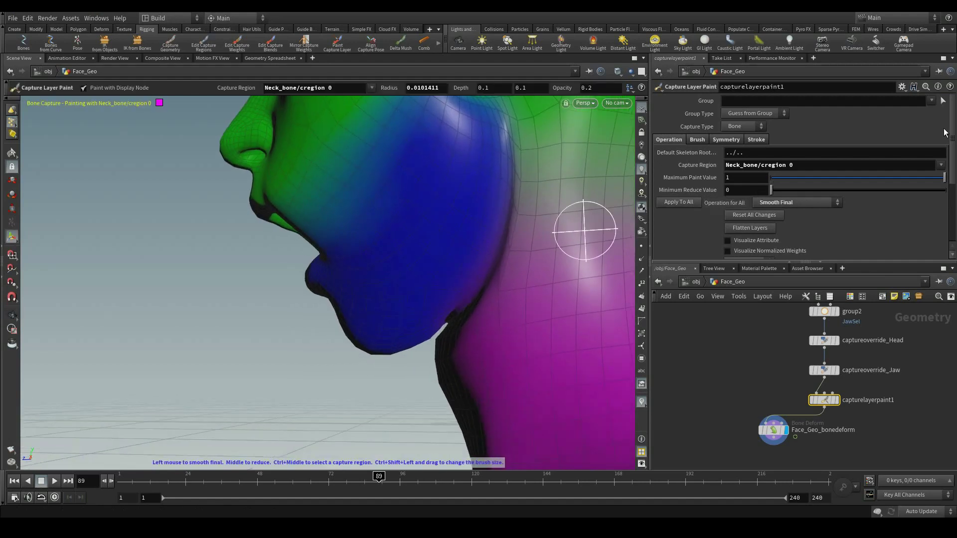
left_click(944, 167)
left_click(925, 192)
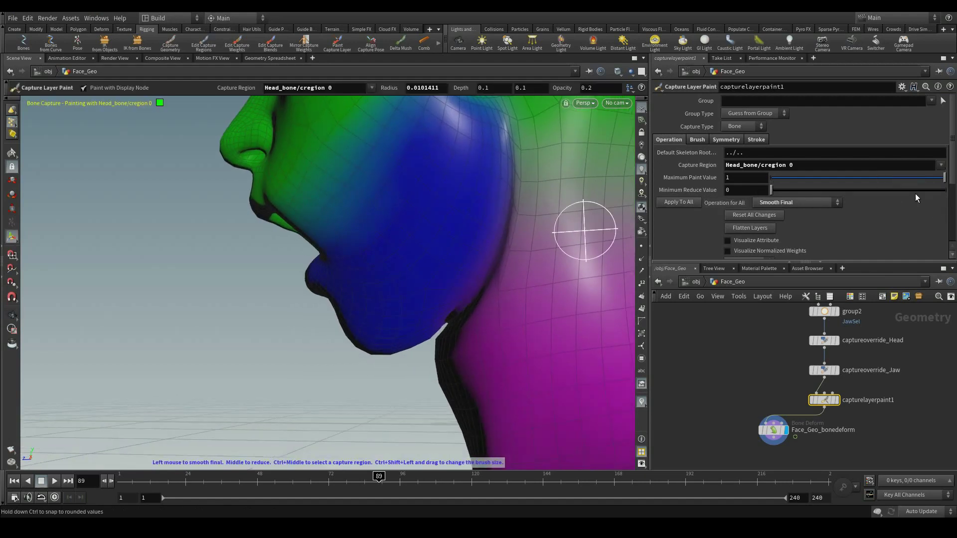
left_click_drag(546, 238, 581, 292, "alt")
left_click(941, 165)
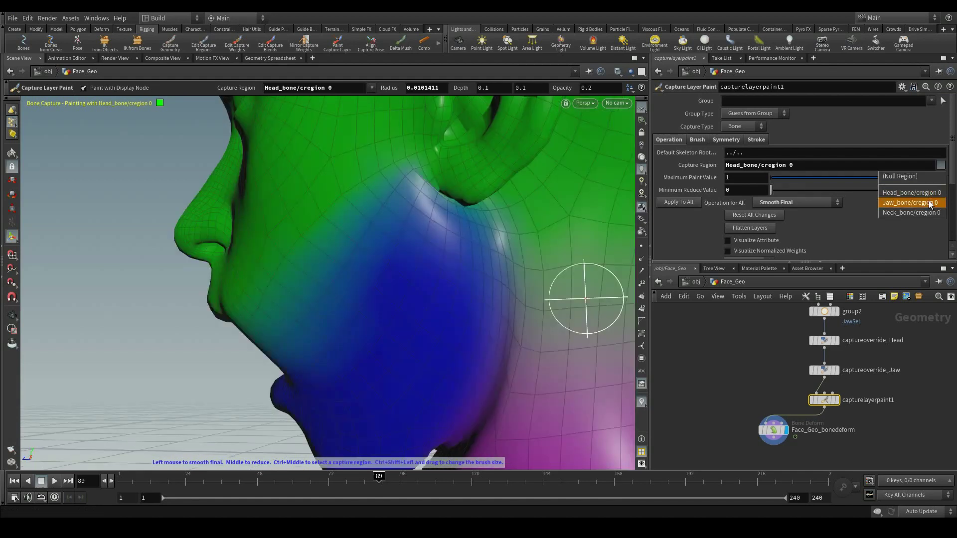
left_click(929, 213)
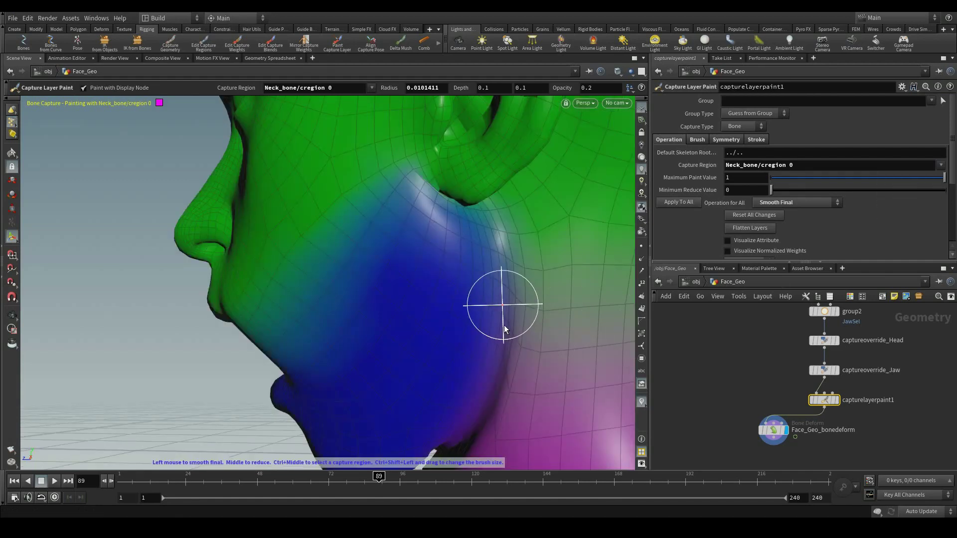
- Choose Paint as the brush's primary operation, try a neck weight stroke along the rear jaw border, and undo it
middle_click_drag(471, 379, 460, 293, "alt")
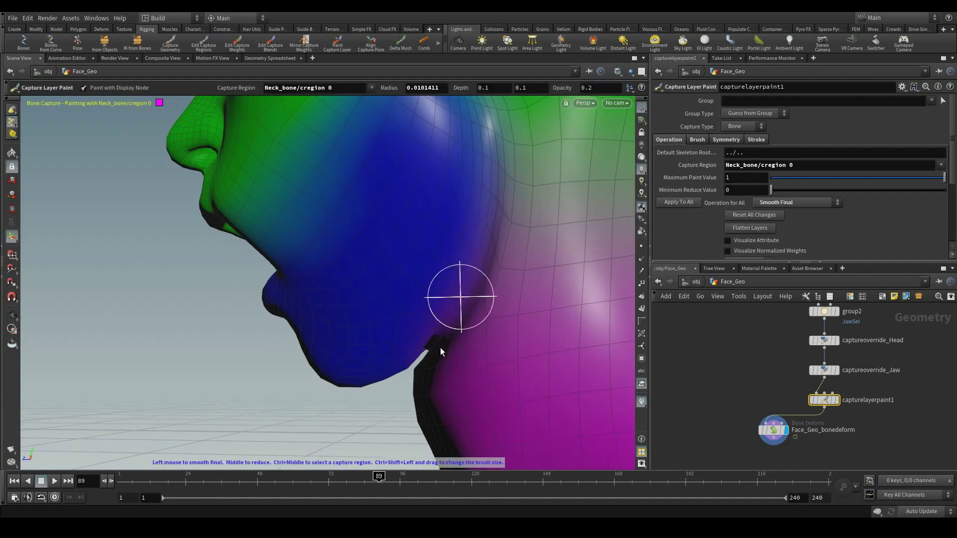
key("Escape")
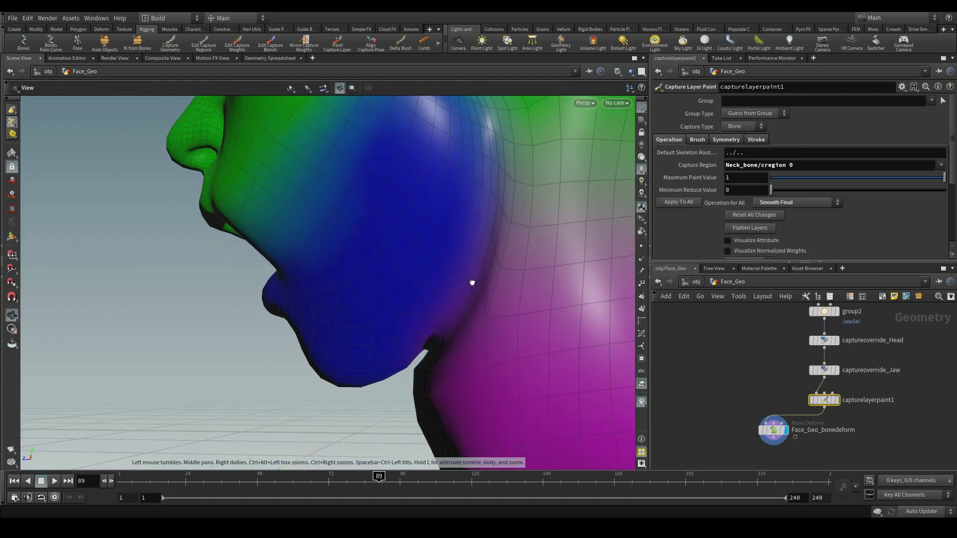
left_click_drag(470, 280, 501, 293)
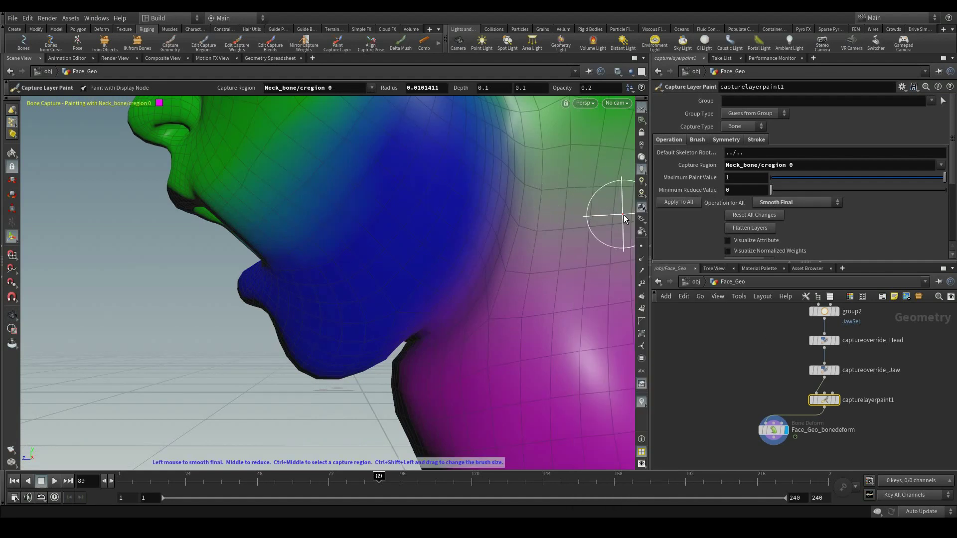
right_click(531, 177)
left_click(548, 220)
mouse_move(484, 256)
left_mouse_down()
mouse_move(438, 327)
mouse_move(500, 223)
mouse_move(494, 269)
left_mouse_up()
key("ctrl+z")
- Try a brush opacity of 0.01 for painting around the jaw border and undo the trial strokes
double_click(589, 87)
type(".01")
key("Return")
key("ctrl+z")
key("ctrl+z")
key("ctrl+z")
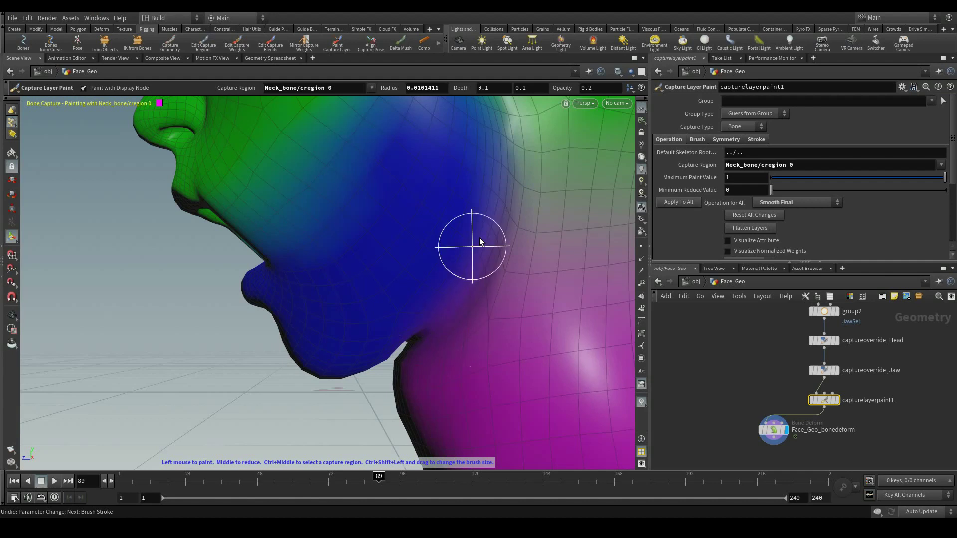
mouse_move(481, 241)
left_mouse_down("alt")
mouse_move(506, 282)
mouse_move(483, 269)
left_mouse_up("alt")
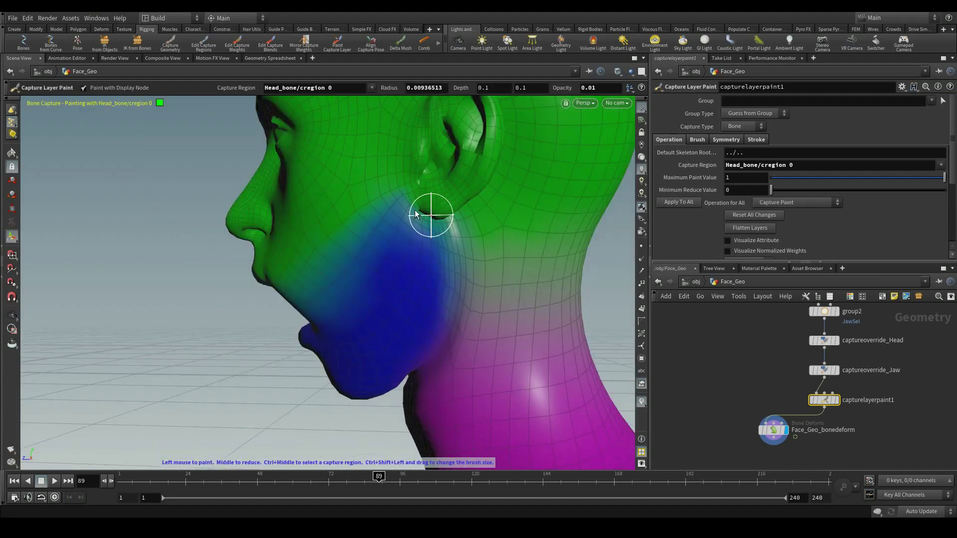
key("ctrl+z")
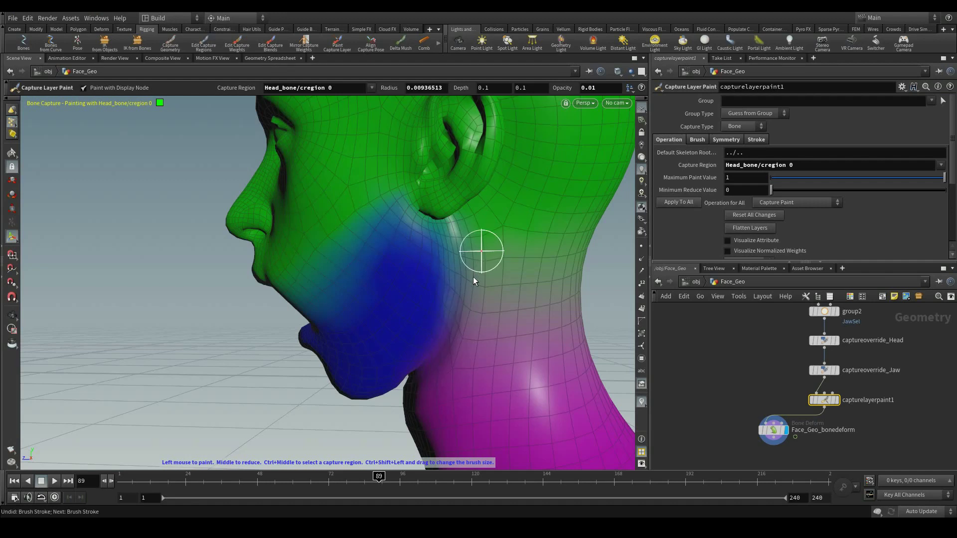
- Switch the brush's primary operation back to Smooth Final for the border between jaw, head and neck
right_click(463, 254)
left_click(469, 255)
right_click(480, 251)
left_click(488, 255)
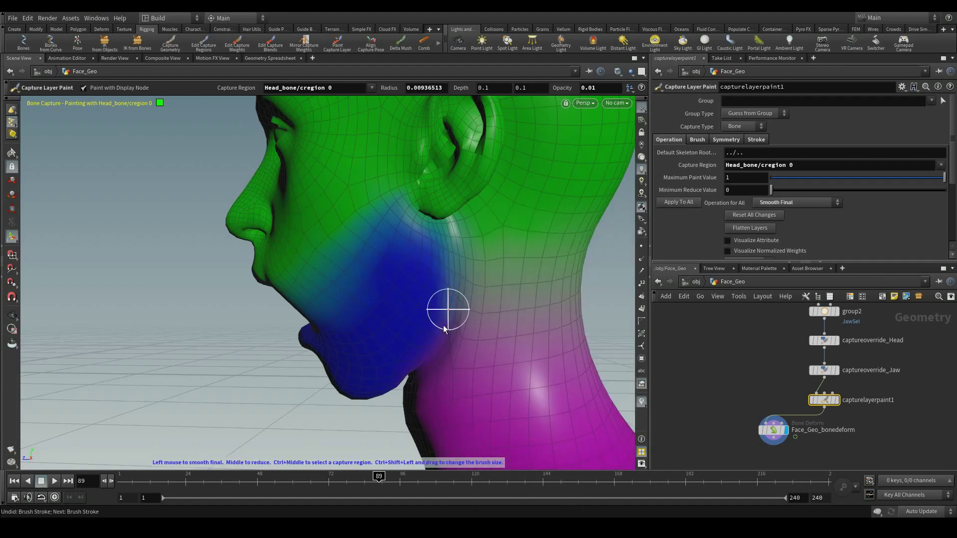
left_click_drag(474, 242, 458, 256, "alt")
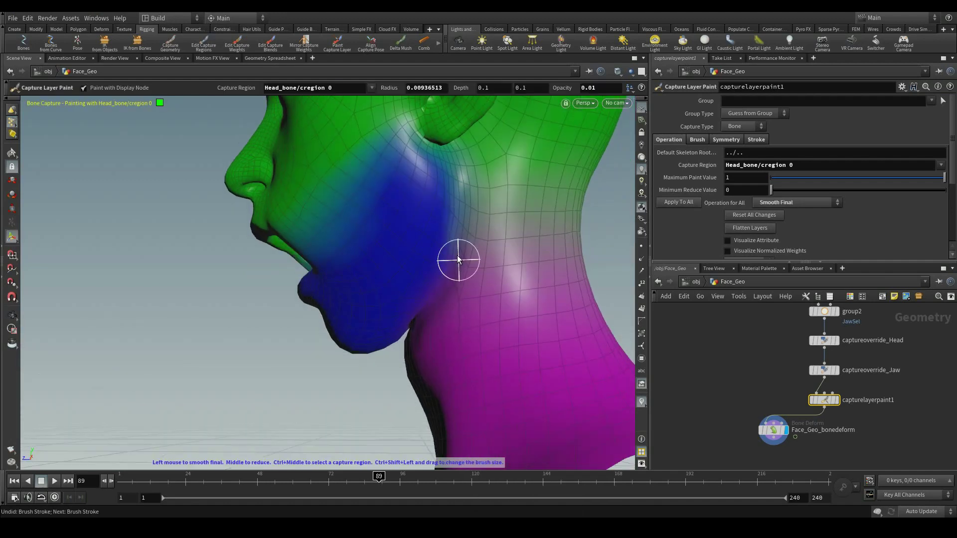
- Bring the mouth corner into close view, reduce the smoothing brush radius to about 0.0036 and set its opacity to 0.2
left_click(941, 165)
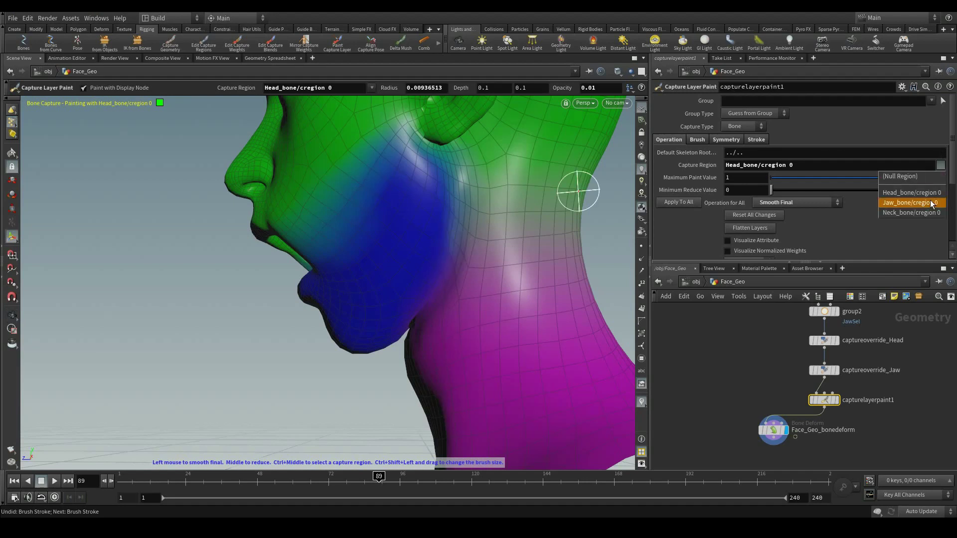
left_click(904, 204)
left_click_drag(441, 233, 426, 169, "alt")
left_click_drag(380, 205, 463, 186)
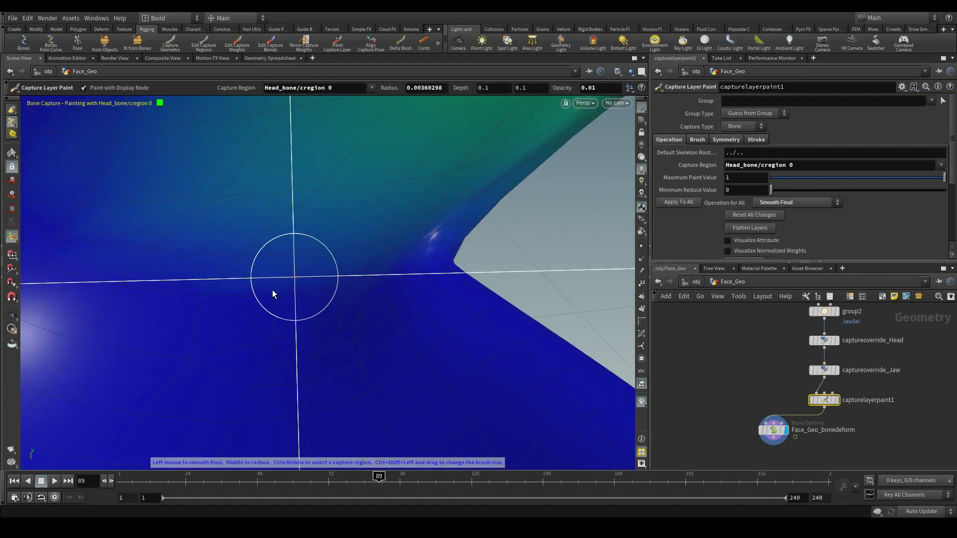
right_click(473, 201)
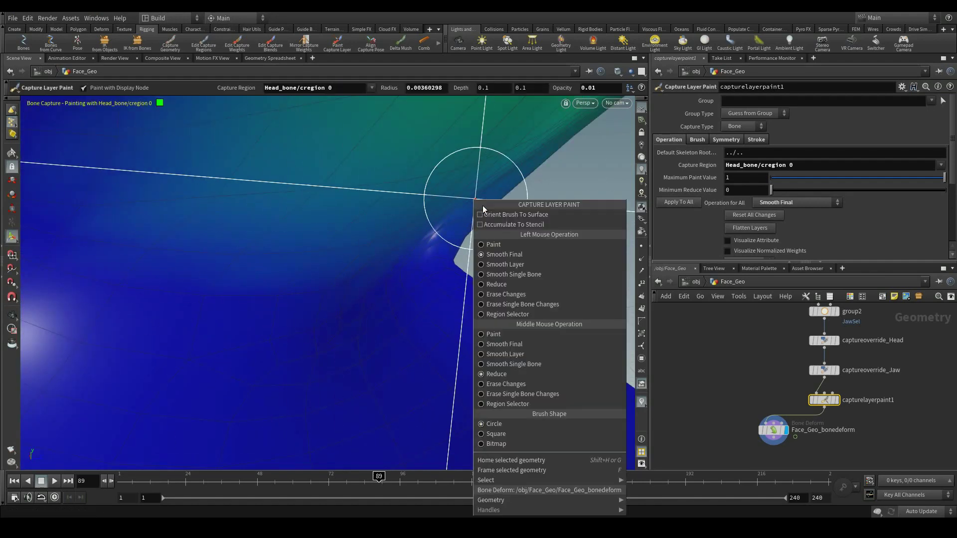
left_click(491, 256)
type(".2")
key("Return")
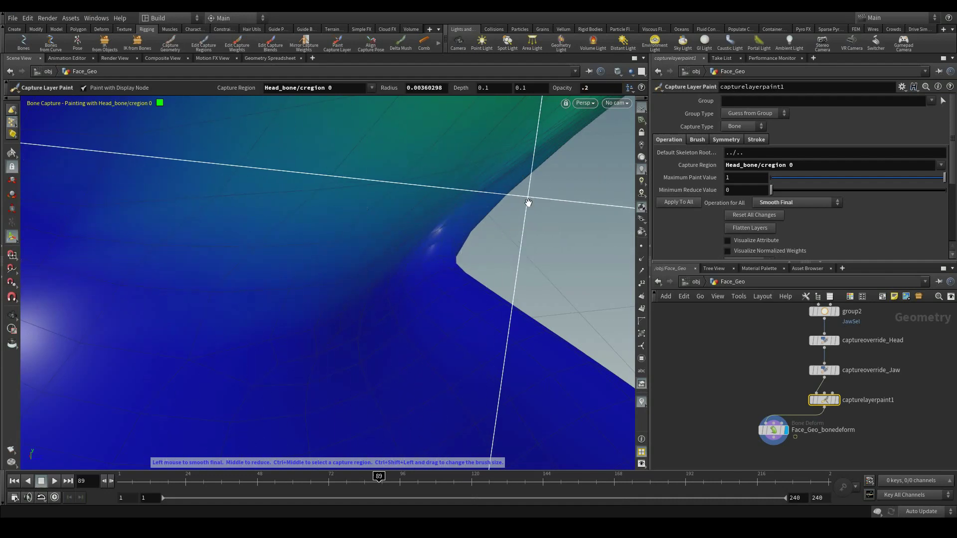
- Inspect the mouth corner from the front, enlarge the brush radius to about 0.0057, and scrub to frame 60
mouse_move(529, 205)
left_mouse_down("alt")
mouse_move(188, 125)
mouse_move(149, 130)
left_mouse_up("alt")
left_click_drag(258, 203, 250, 203, "alt")
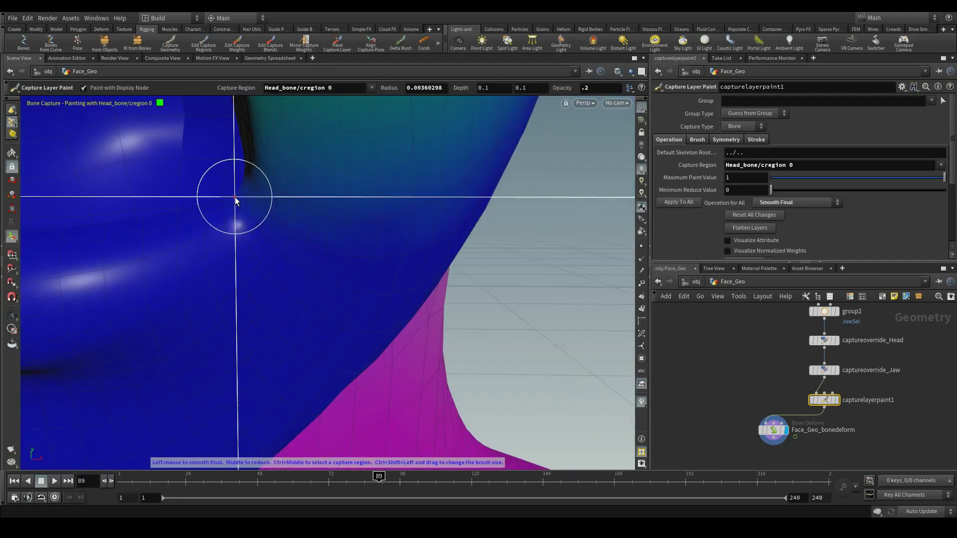
mouse_move(432, 173)
left_mouse_down("alt")
mouse_move(504, 173)
mouse_move(455, 226)
left_mouse_up("alt")
left_click_drag(586, 169, 540, 166, "alt")
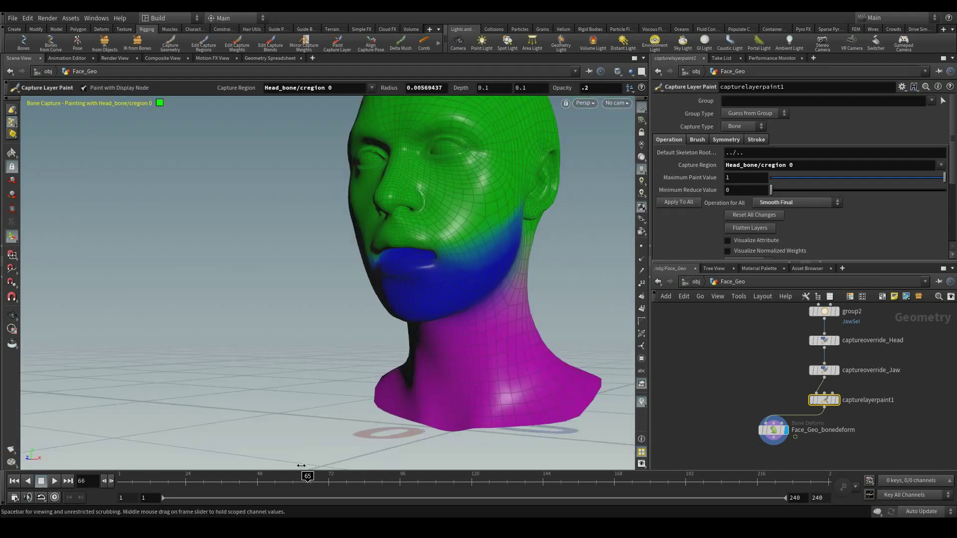
mouse_move(301, 466)
left_mouse_down()
mouse_move(315, 466)
mouse_move(293, 465)
left_mouse_up()
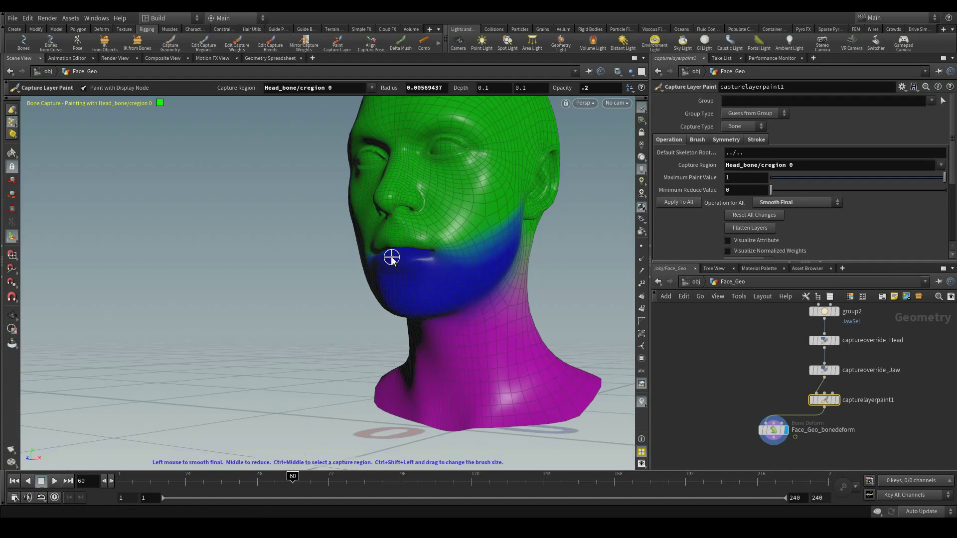
- Select the Face_Geo_bonedeform node and scrub to frame 68 to check the mouth opening from the front
left_click(776, 430)
left_click_drag(511, 263, 462, 289)
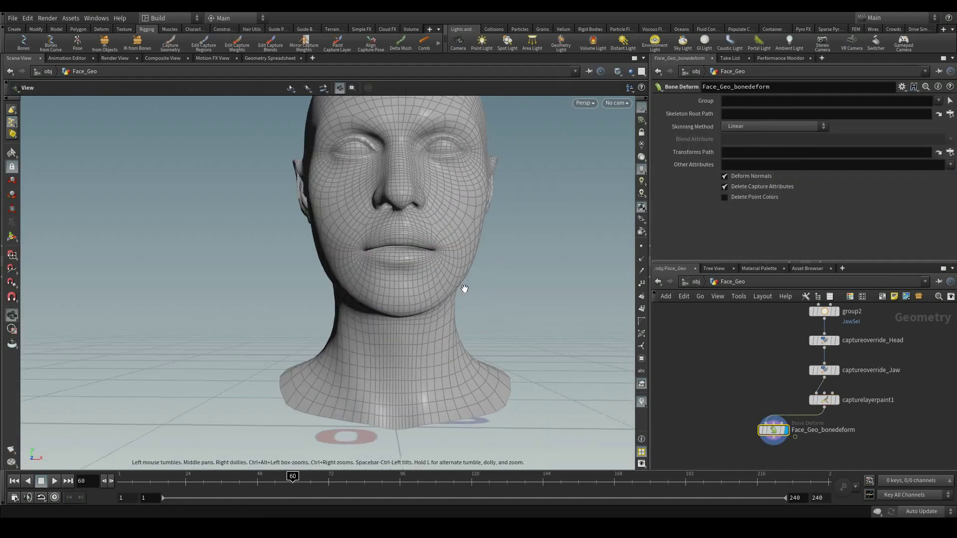
left_click_drag(293, 476, 317, 477)
key("Escape")
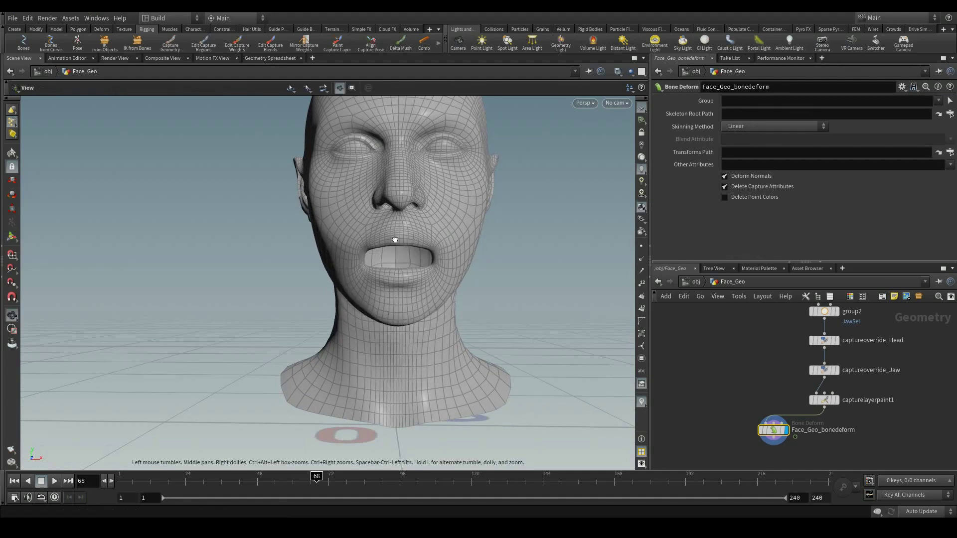